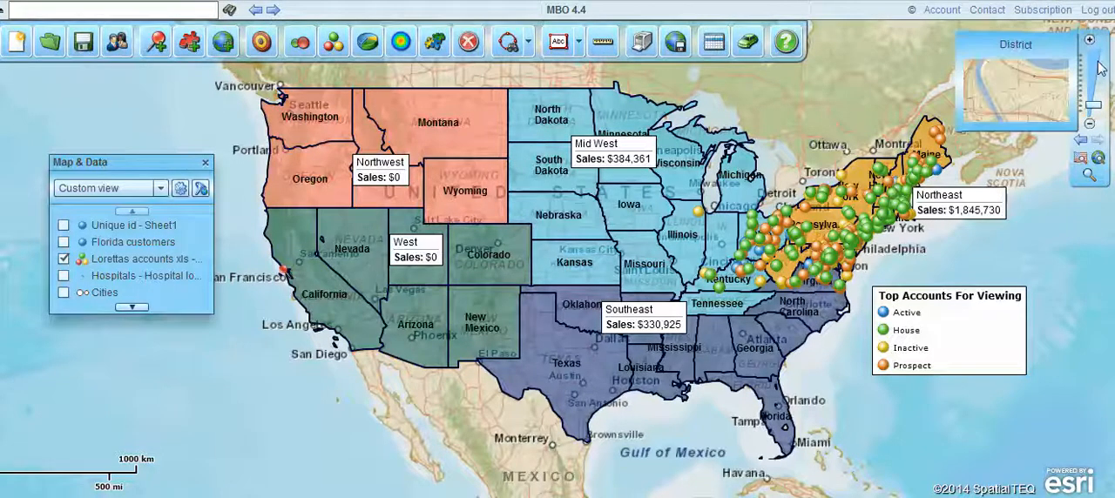
Zoom in from the national view to street level and turn off the States layer.
mouse_move(1095, 106)
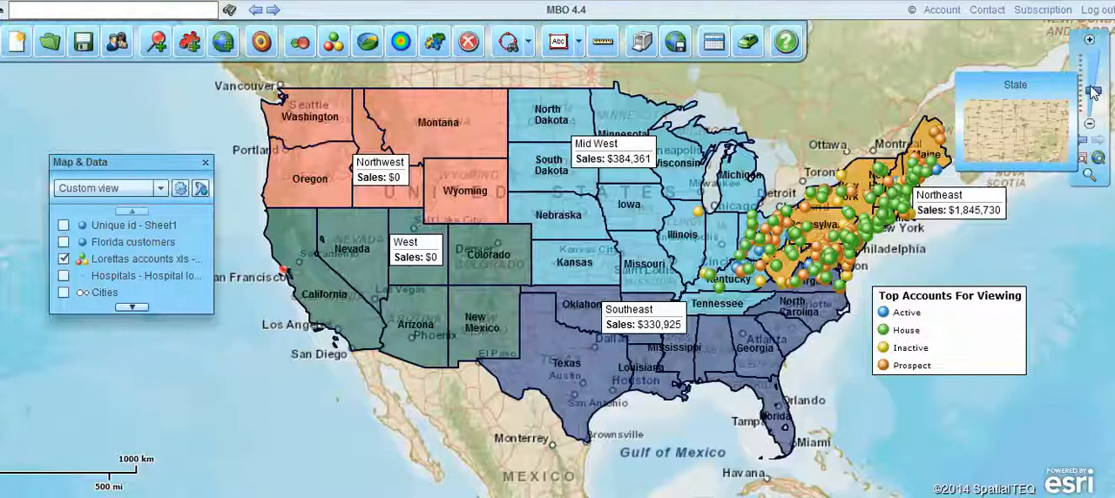
left_click(1095, 91)
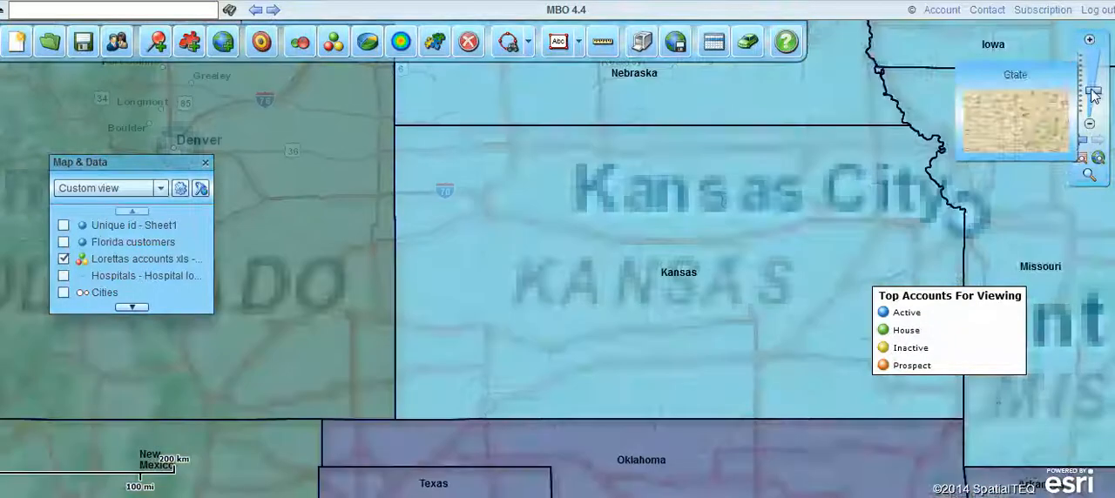
left_click(1094, 104)
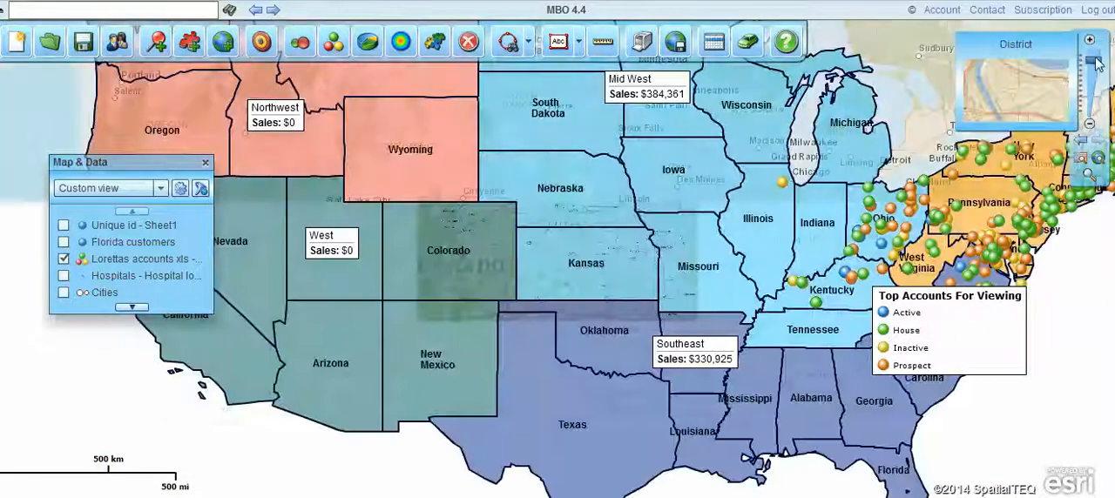
left_click(1095, 63)
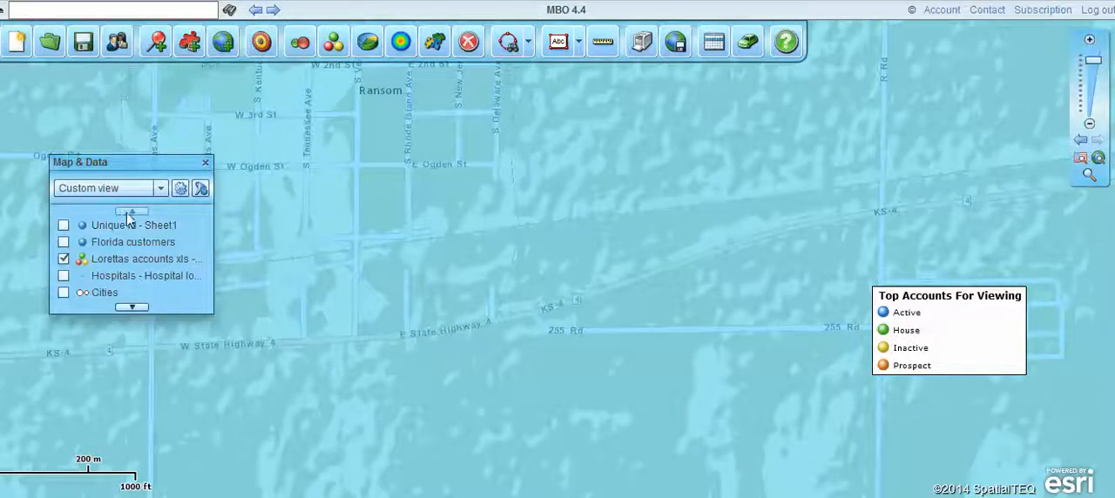
left_click(131, 306)
left_click(132, 307)
left_click(132, 306)
left_click(132, 307)
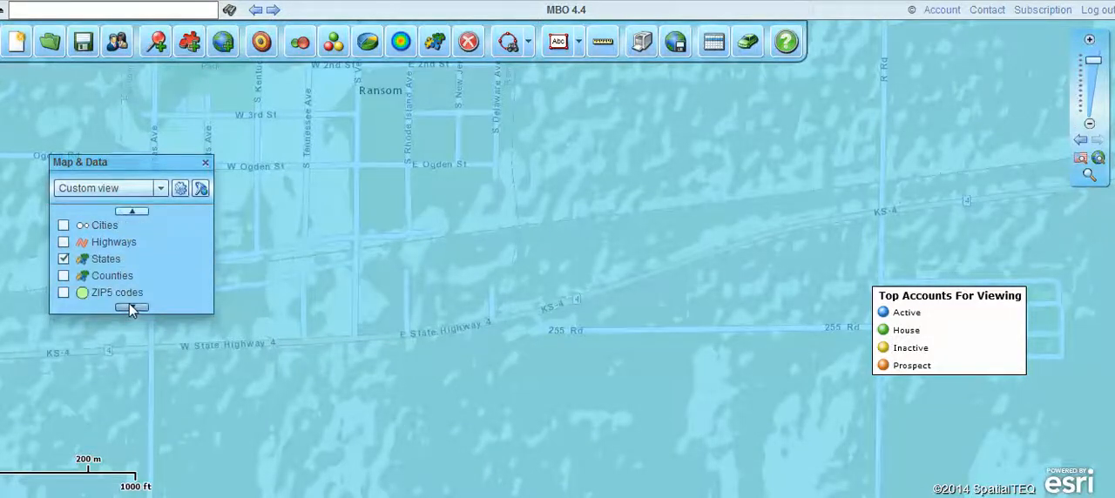
left_click(64, 261)
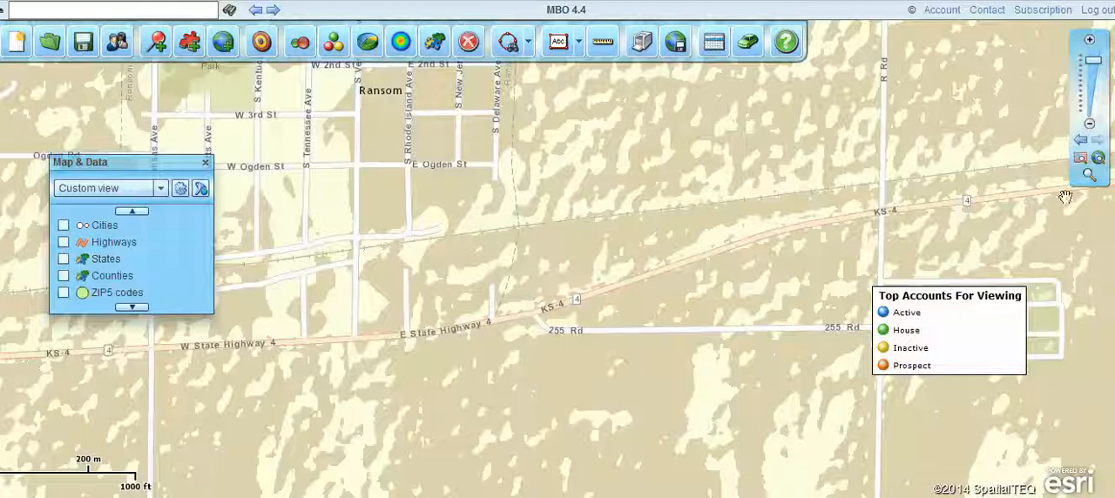
Return to the full USA extent, and zoom in by area on the San Francisco Bay down to Richmond's streets.
left_click(1083, 144)
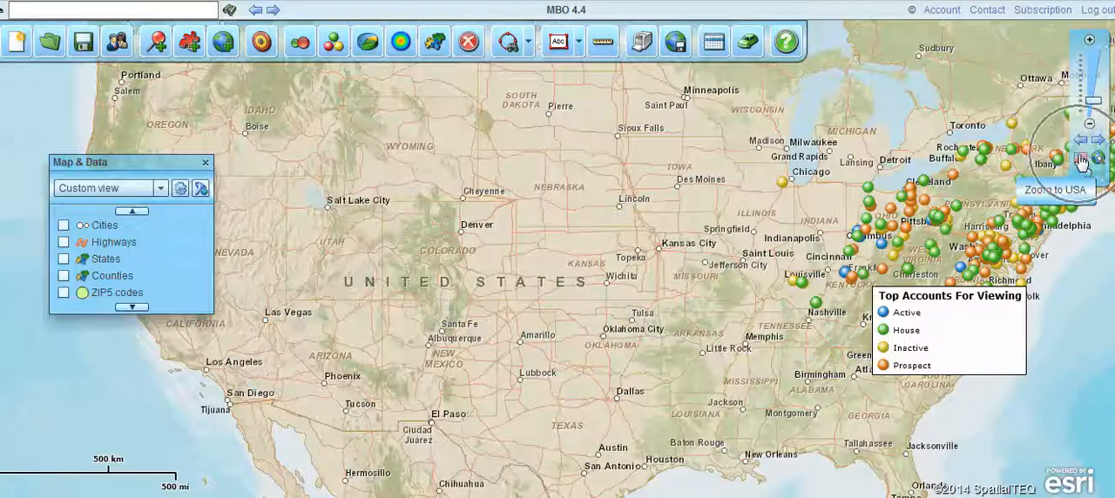
left_click(1081, 162)
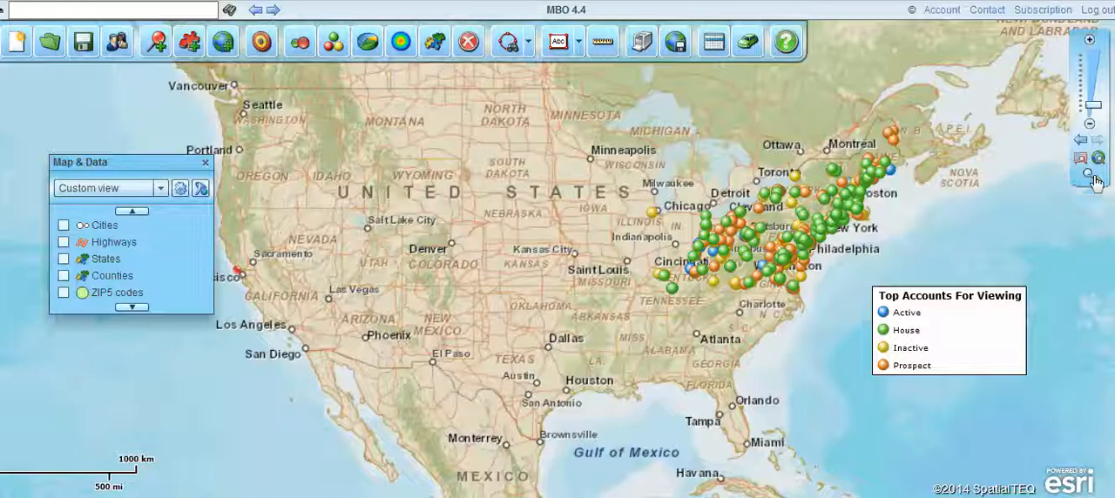
left_click(1089, 177)
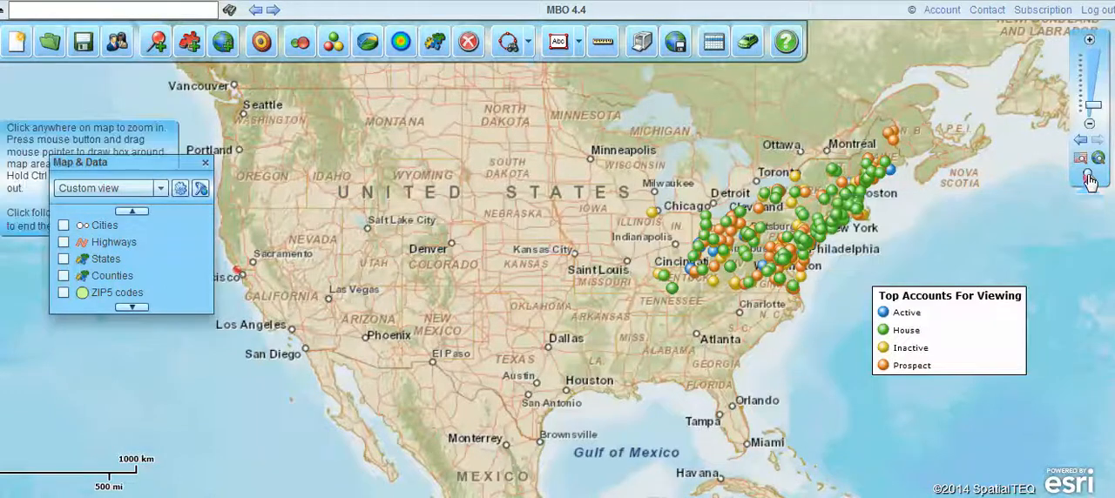
left_click_drag(231, 261, 253, 279)
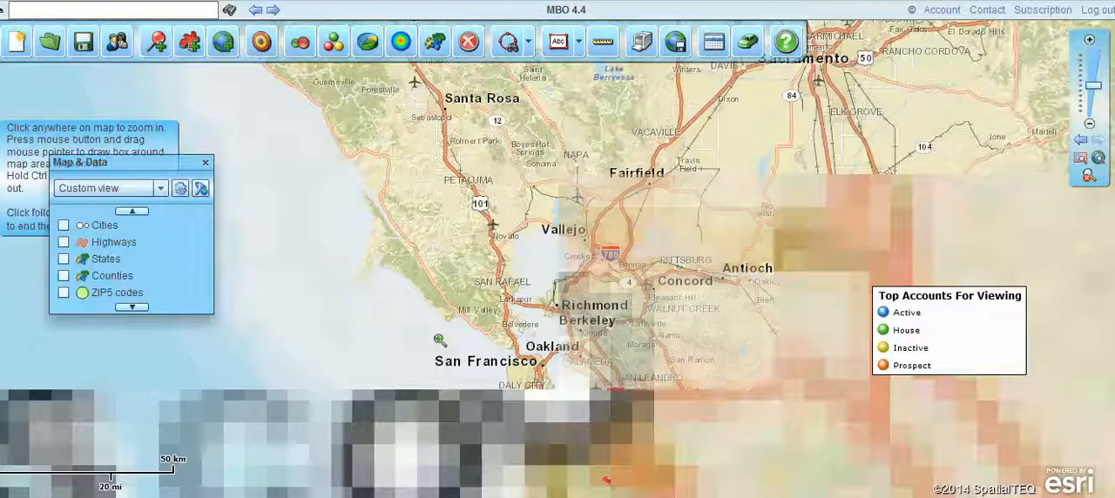
left_click_drag(477, 260, 667, 397)
left_click_drag(461, 117, 540, 182)
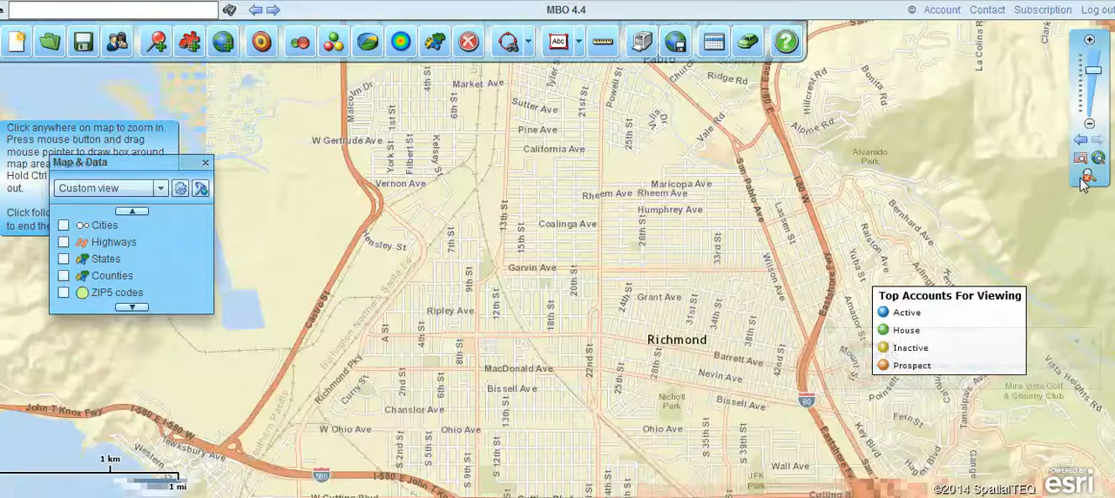
Examine the area north-east of Richmond along I-80, past Hercules and Rodeo.
left_click_drag(580, 134, 583, 247)
left_click_drag(874, 117, 749, 227)
left_click_drag(900, 106, 721, 200)
left_click_drag(559, 167, 701, 343)
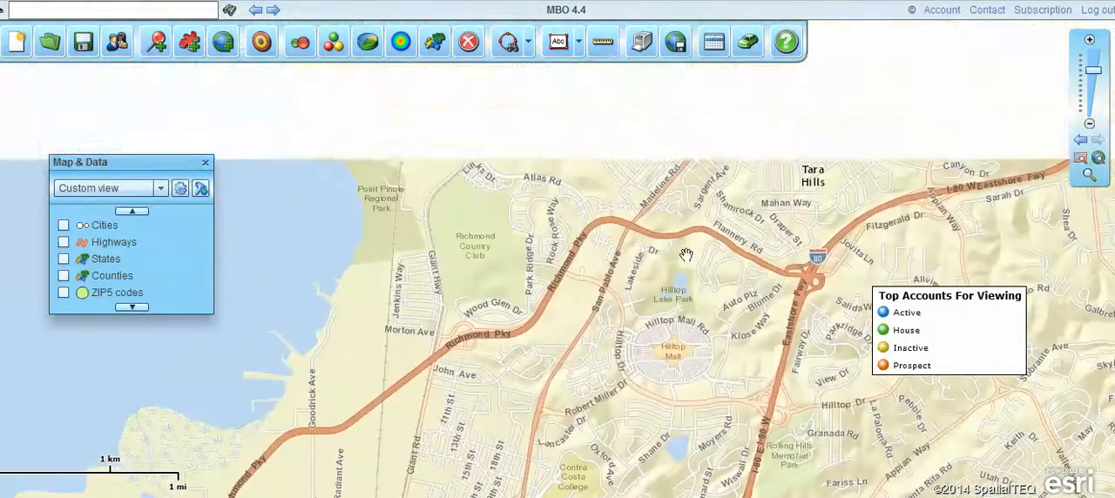
left_click_drag(762, 173, 657, 270)
left_click_drag(904, 96, 774, 223)
left_click_drag(842, 159, 626, 271)
left_click_drag(797, 158, 483, 160)
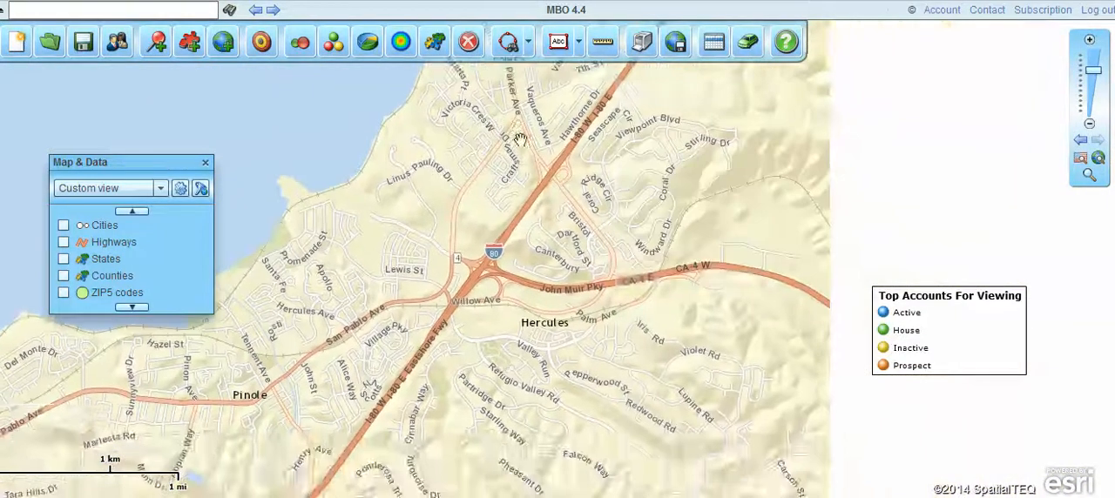
left_click_drag(654, 140, 550, 274)
left_click_drag(608, 169, 581, 191)
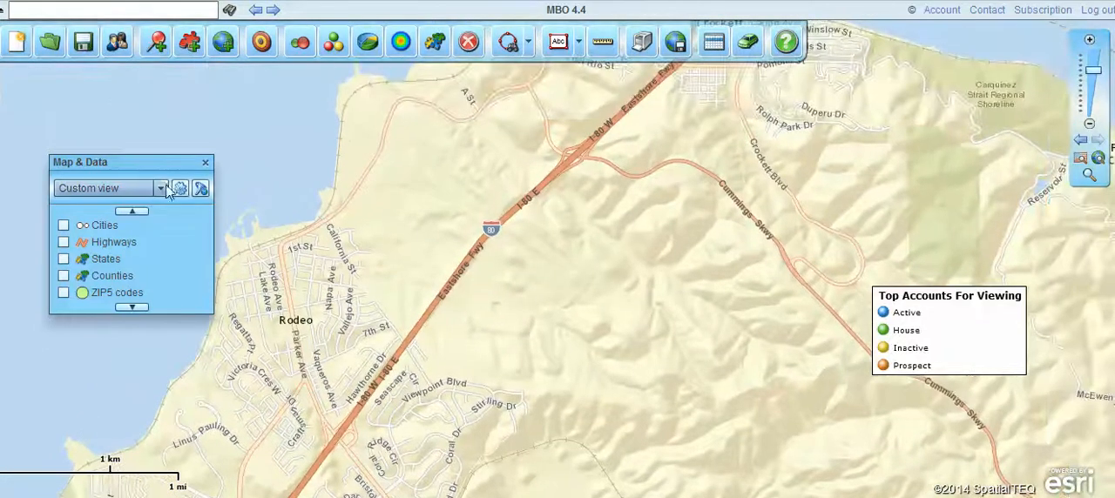
Move the Map & Data window and turn off the Lorettas accounts layer with the whole USA in view.
mouse_move(159, 169)
left_mouse_down()
mouse_move(249, 163)
mouse_move(172, 161)
left_mouse_up()
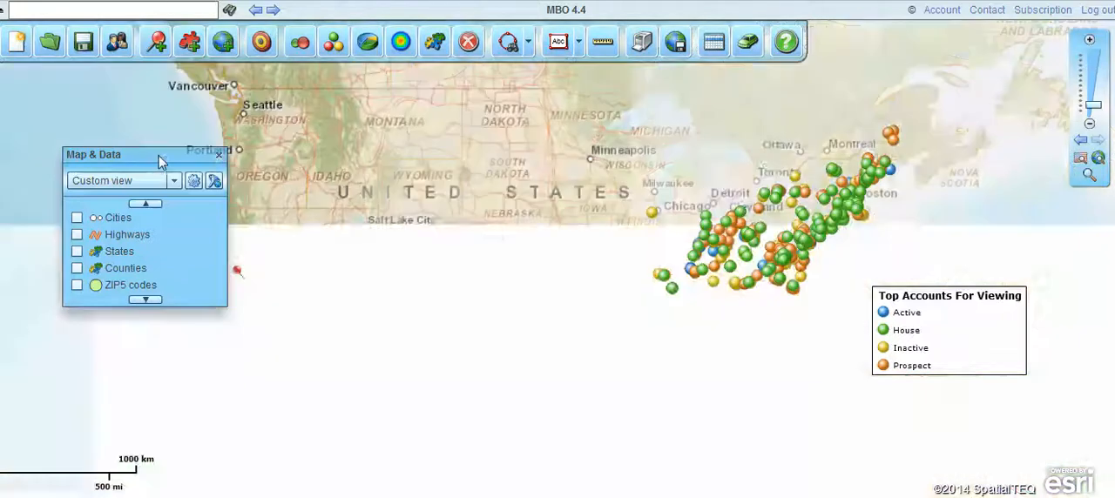
left_click_drag(155, 159, 203, 159)
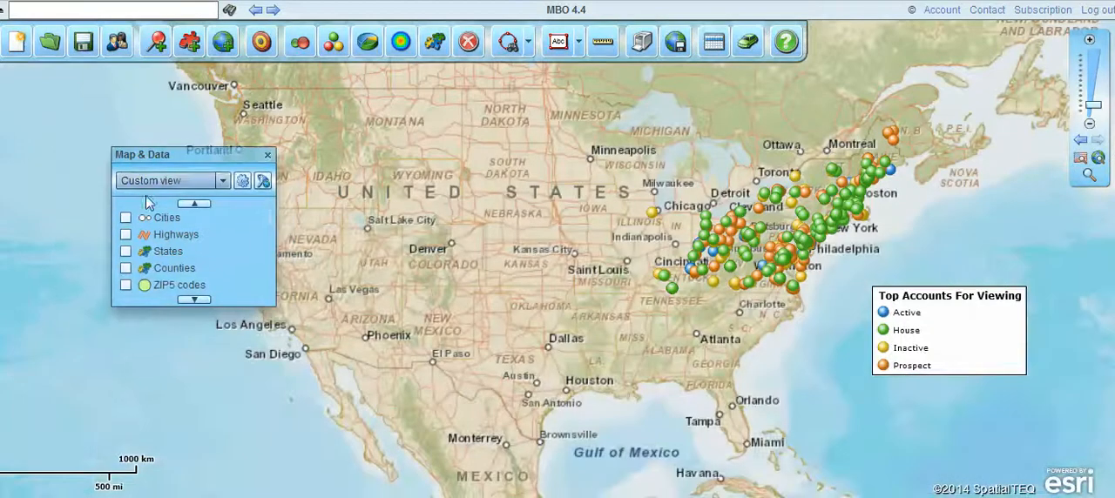
scroll(144, 238, "up", 4)
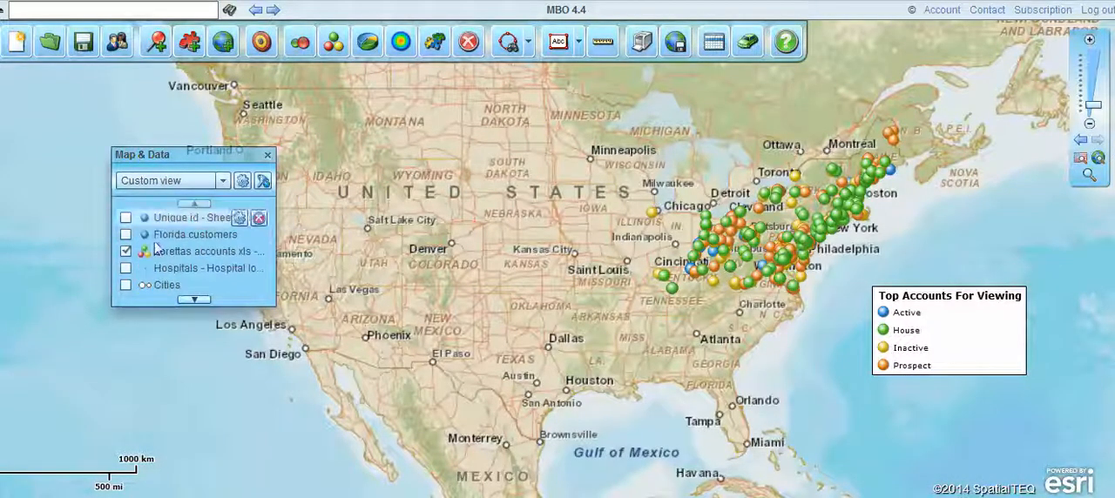
left_click(126, 252)
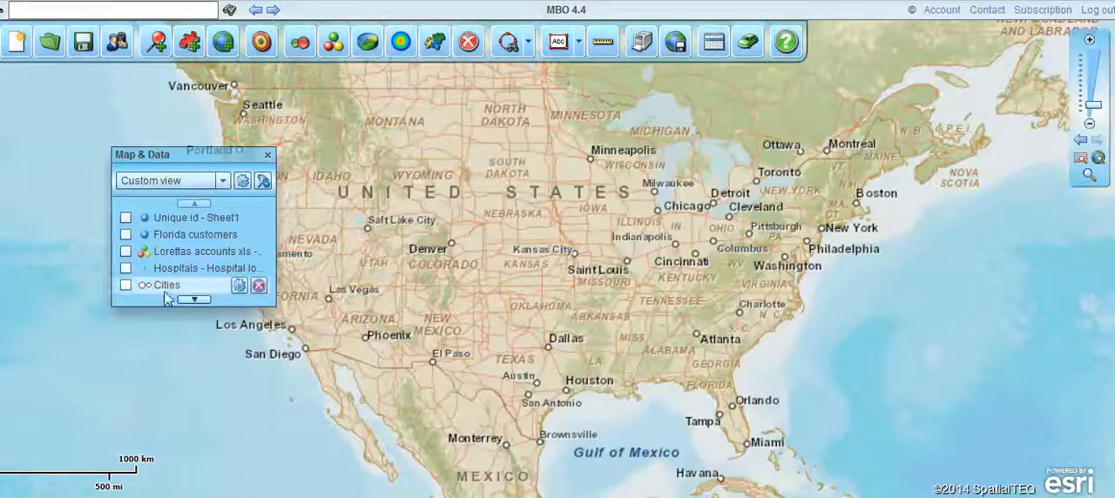
Display the Cities layer and the Highways layer one at a time, hiding each one again.
left_click(126, 286)
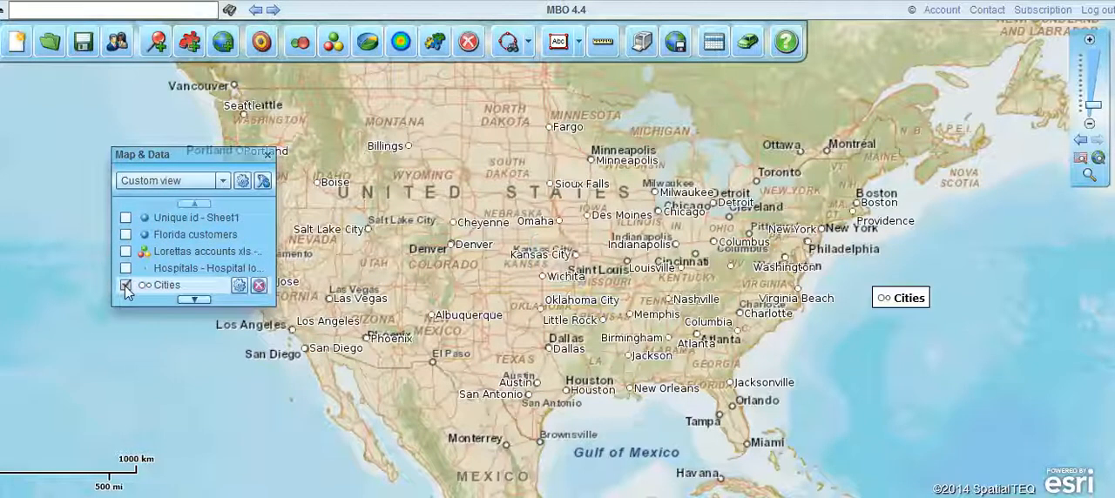
left_click(127, 286)
left_click(192, 300)
left_click(193, 299)
left_click(192, 298)
left_click(126, 252)
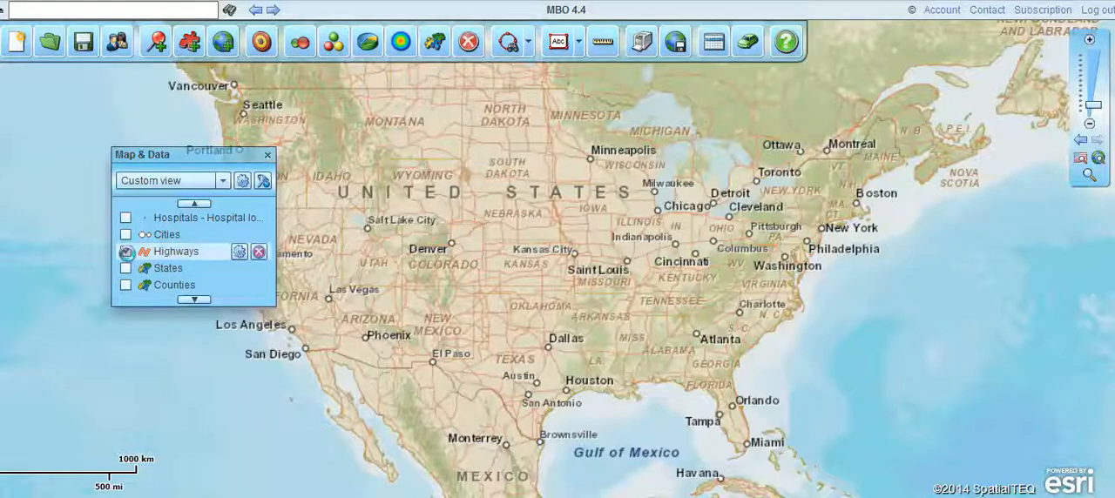
left_click(126, 252)
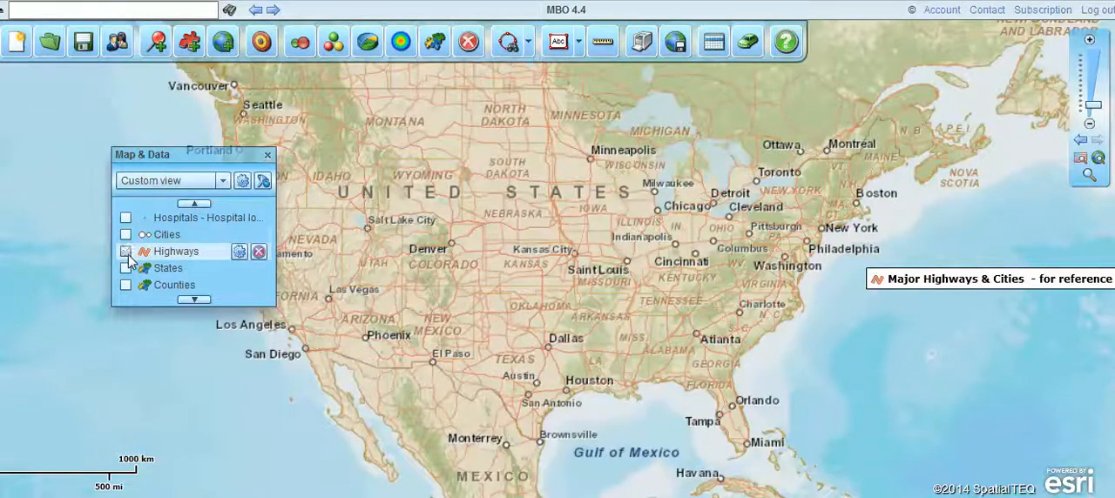
Turn on the Counties layer to map USA population by county, toggling it off and back on once.
left_click(126, 285)
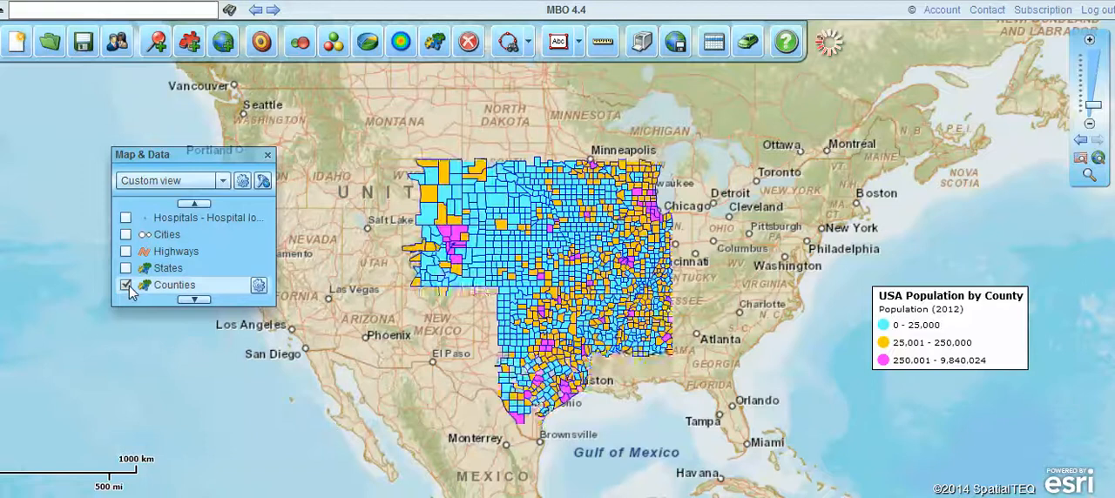
left_click(126, 286)
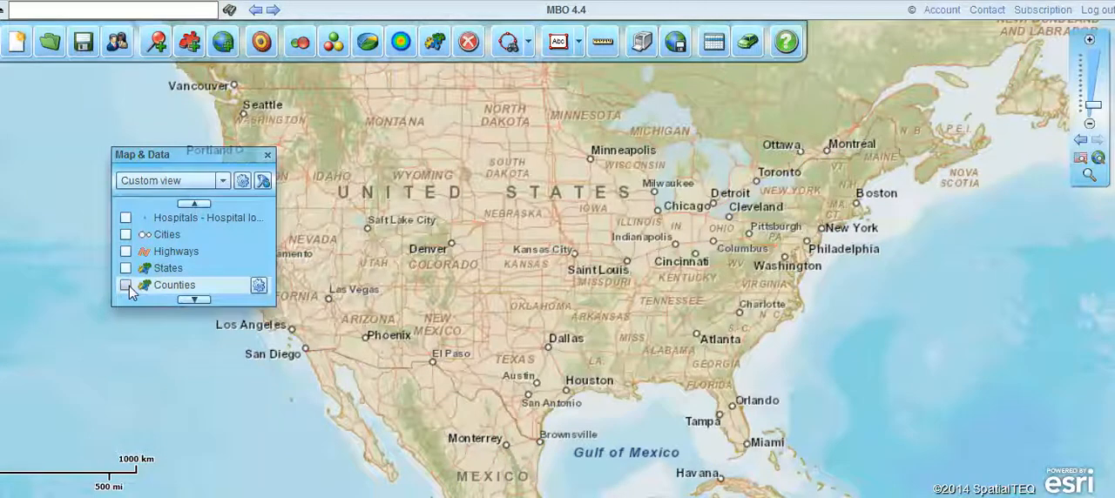
left_click(127, 285)
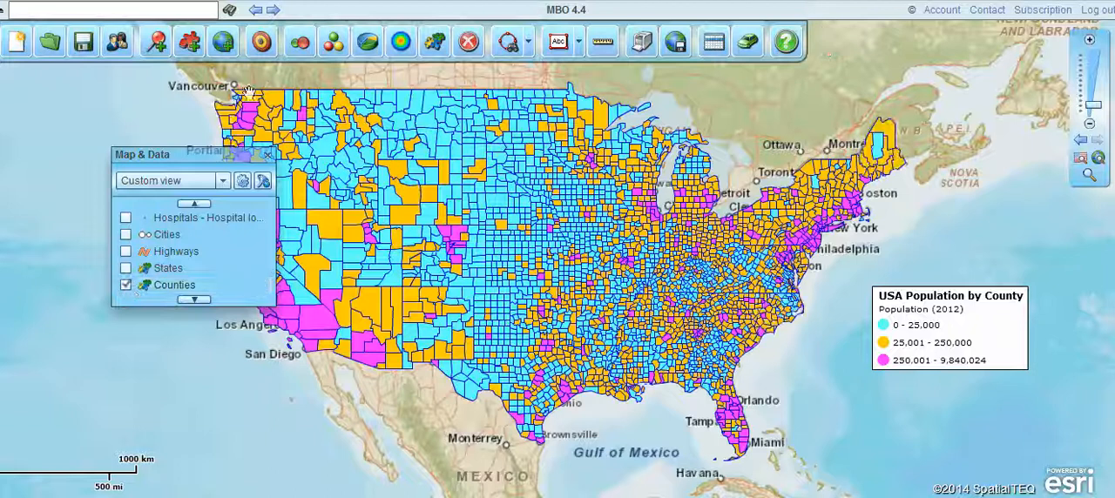
Remove the Cities layer from the map, including any territories based on it.
mouse_move(198, 291)
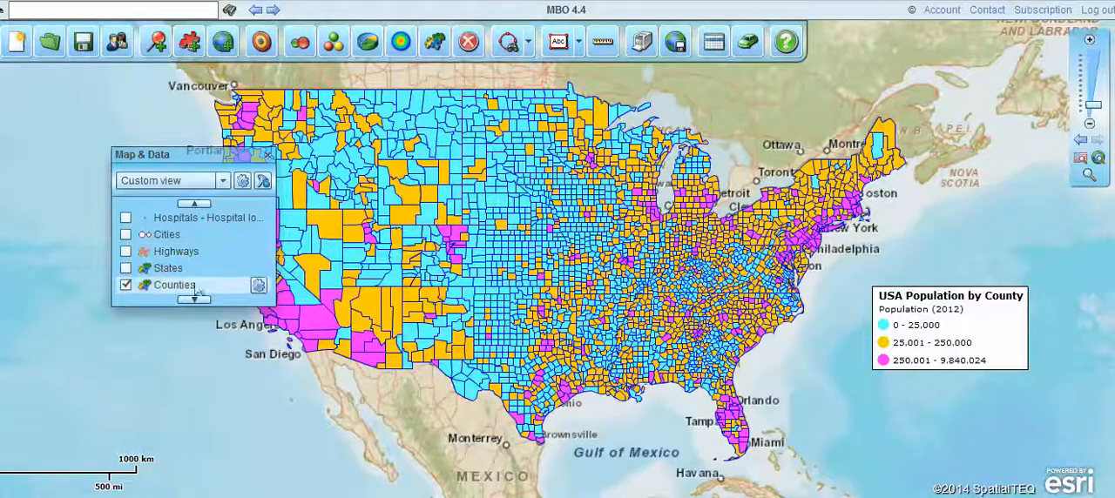
left_click(256, 271)
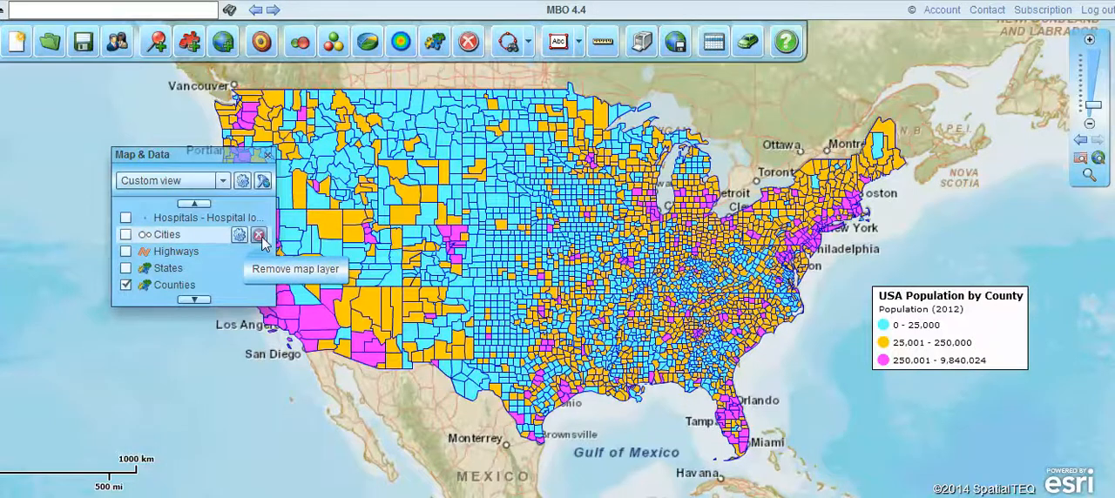
left_click(259, 237)
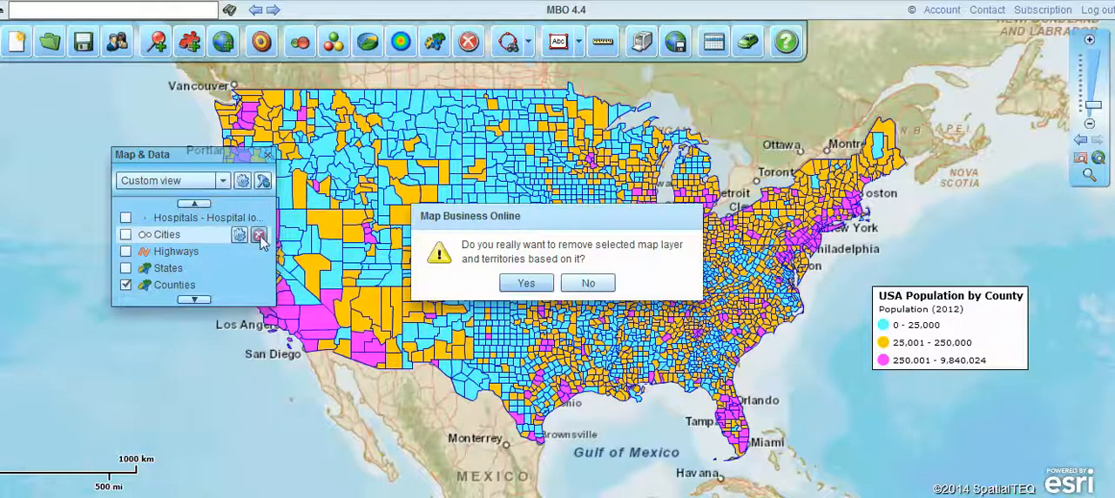
left_click(525, 285)
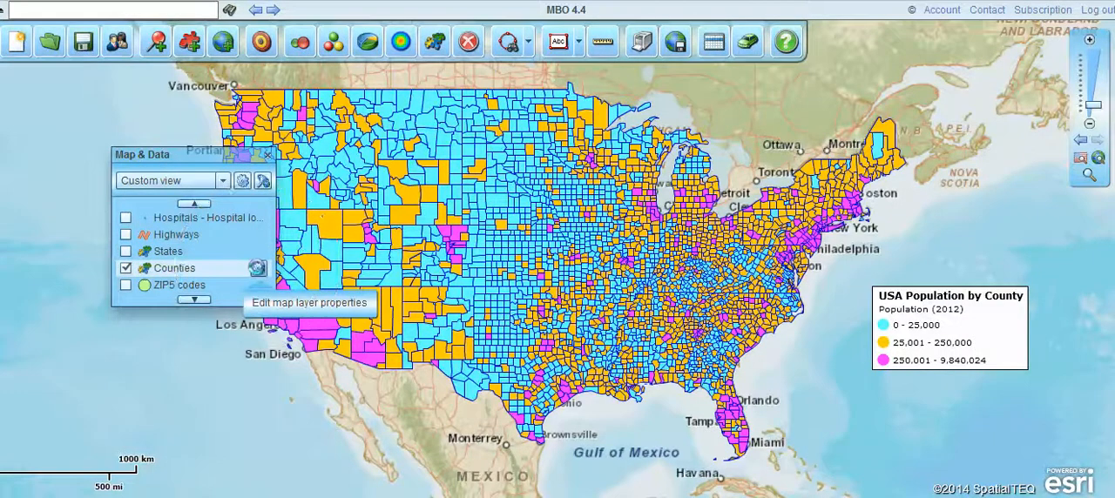
In the Counties layer properties, set the outline to the thinnest line in red and switch the fill off and back on.
left_click(261, 271)
left_click_drag(317, 77, 584, 73)
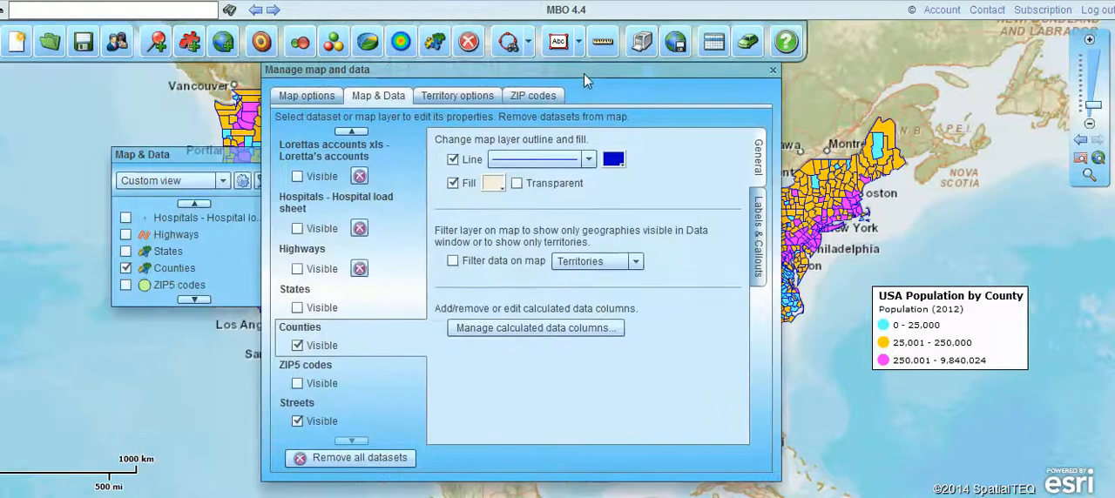
left_click(590, 161)
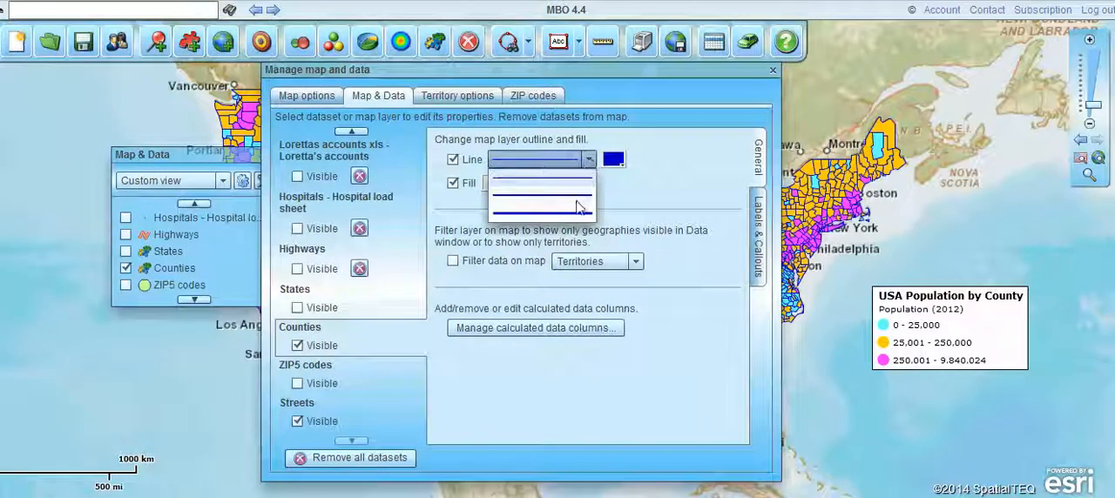
left_click(580, 180)
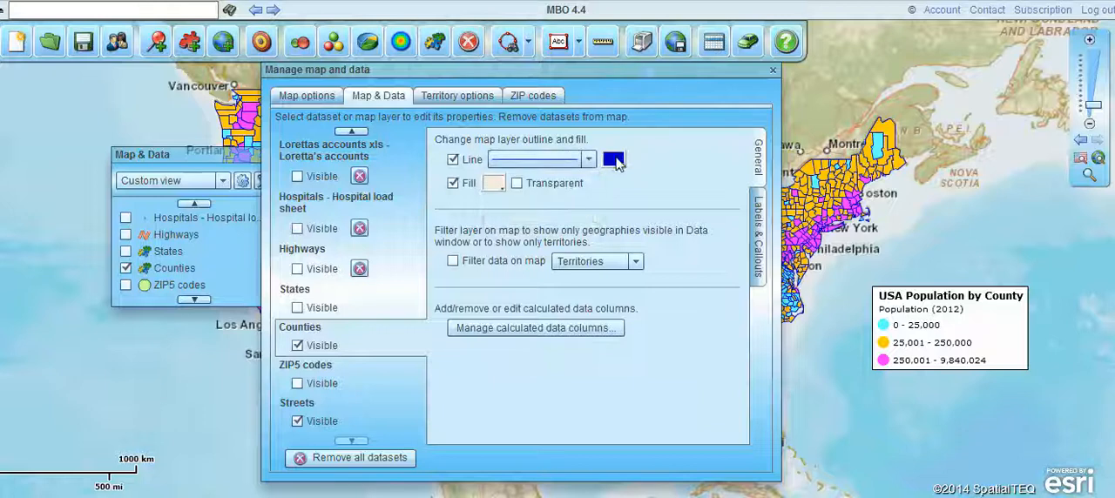
left_click(613, 160)
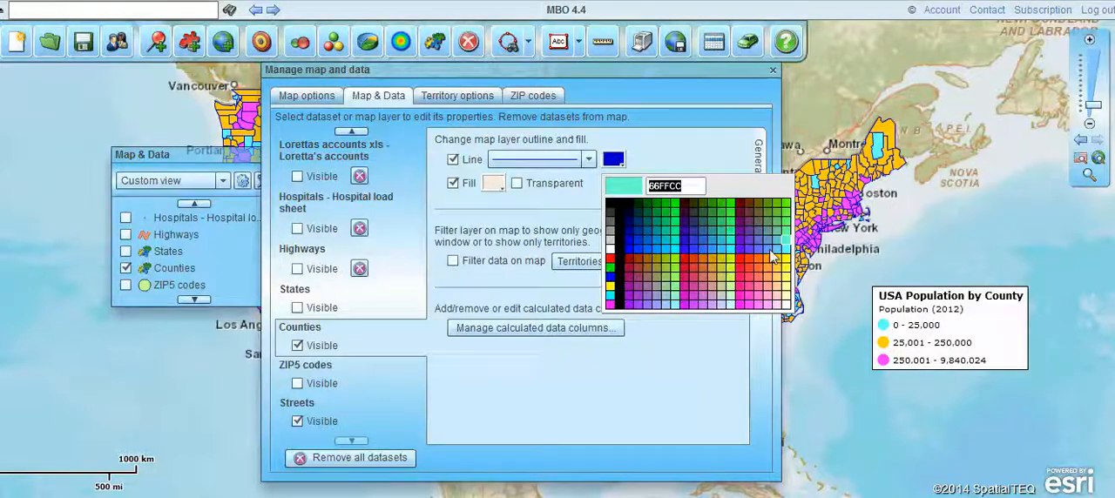
left_click(742, 261)
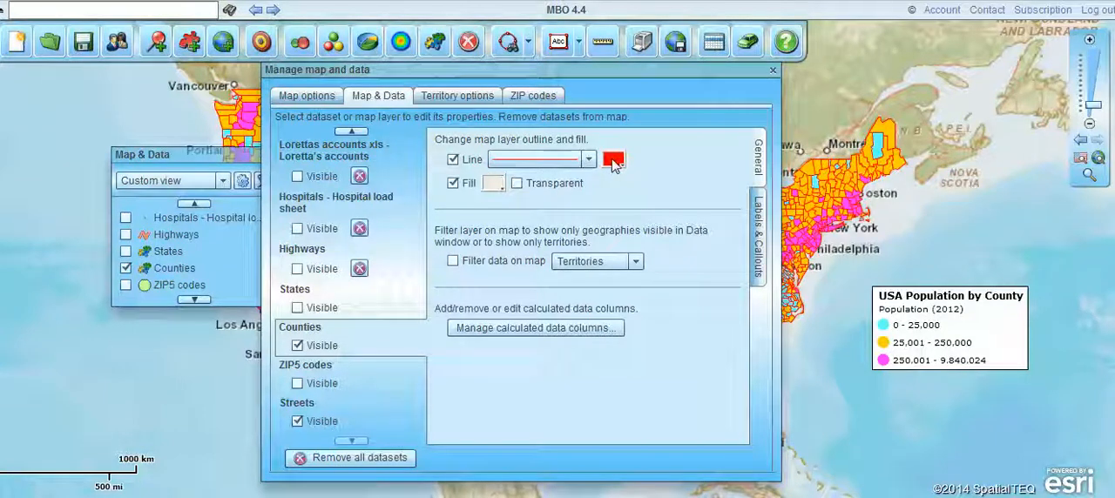
left_click(466, 187)
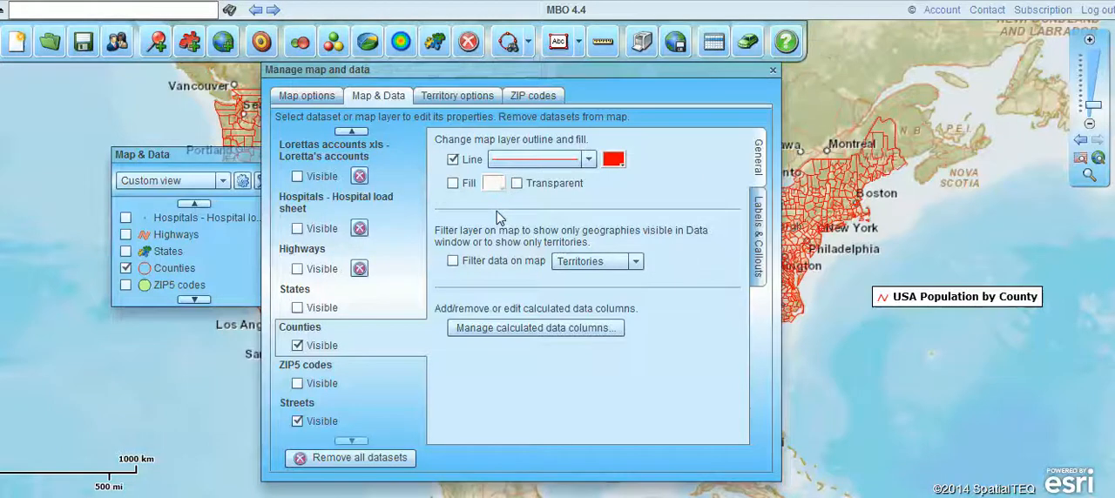
left_click(452, 186)
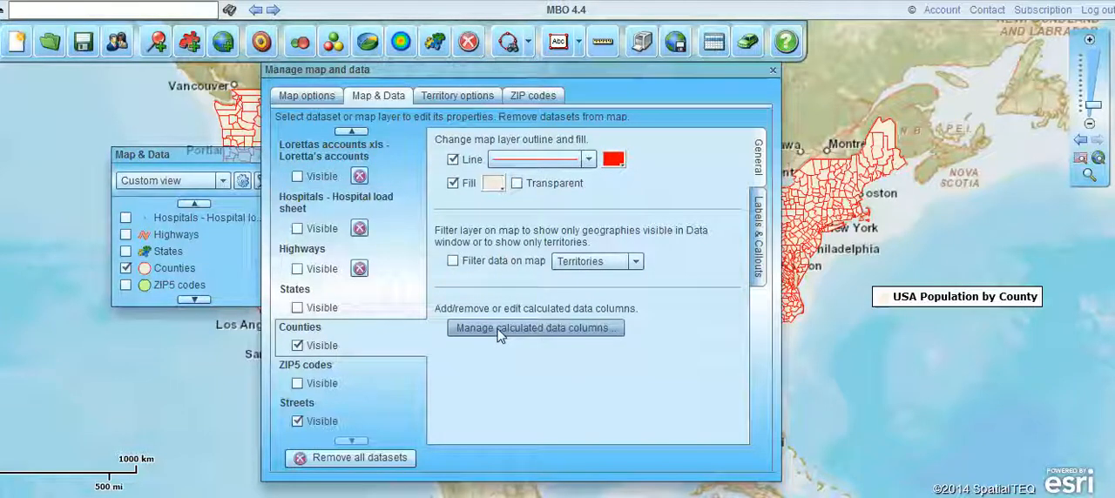
Check the Counties layer's label and callout settings, and change the layer's fill color to light blue.
left_click(757, 228)
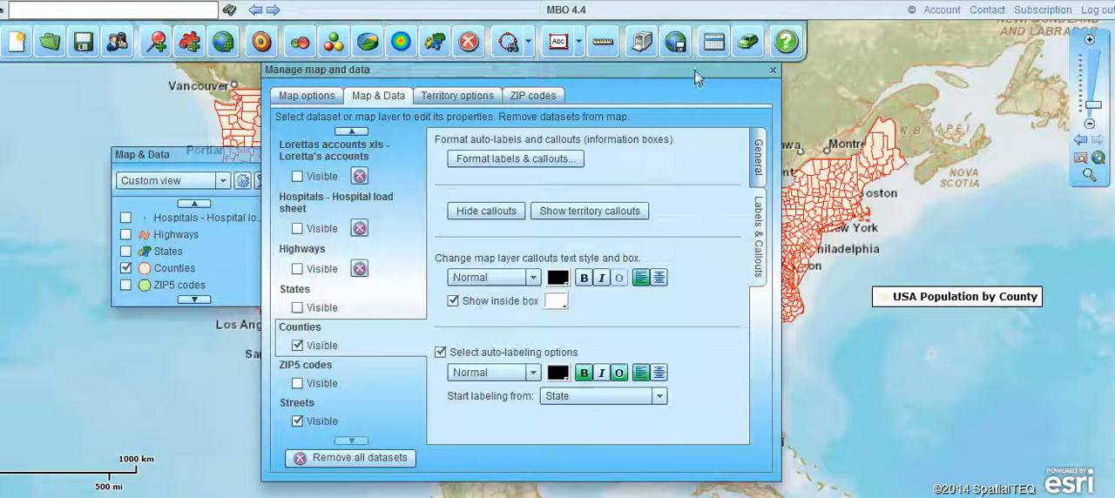
left_click_drag(695, 72, 591, 71)
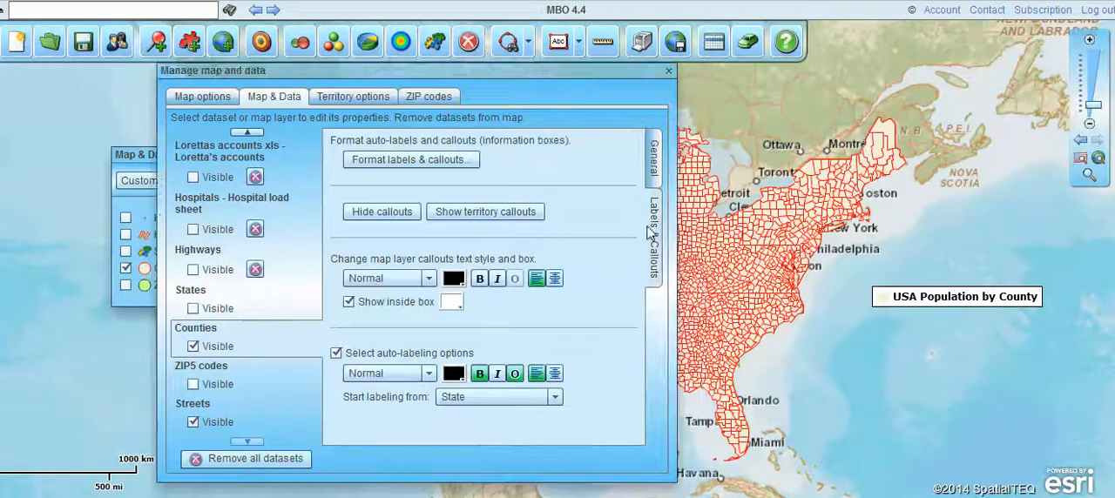
left_click(657, 164)
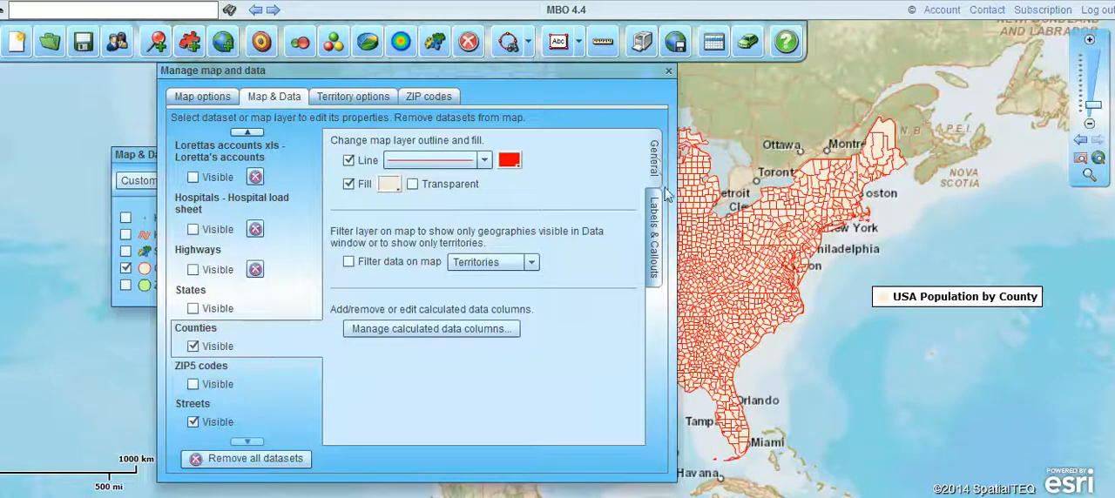
left_click(654, 234)
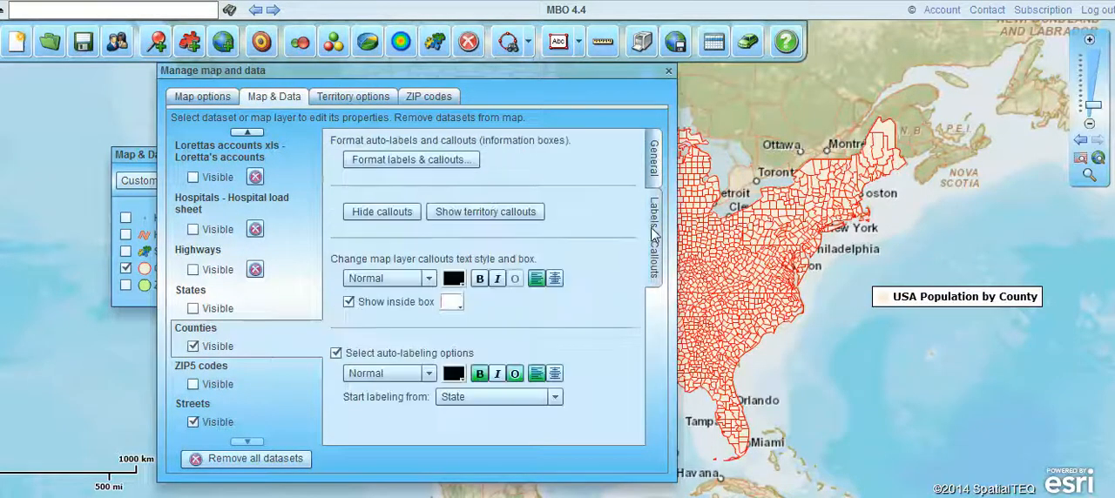
left_click(659, 167)
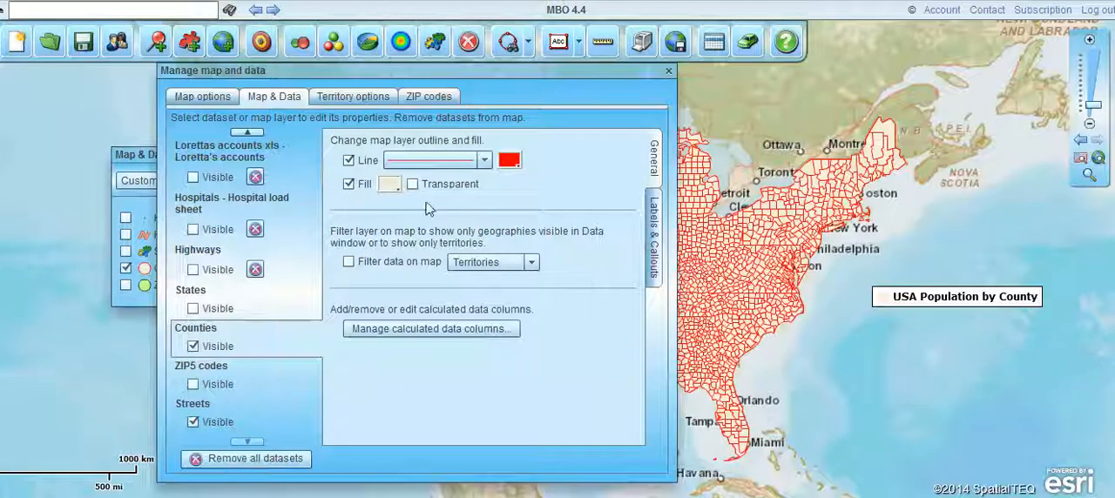
left_click(389, 184)
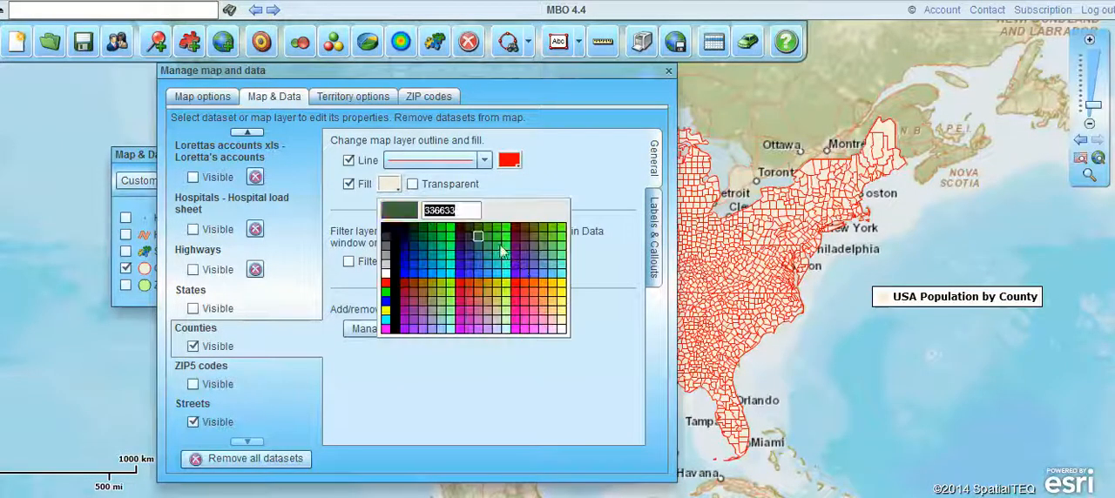
left_click(550, 277)
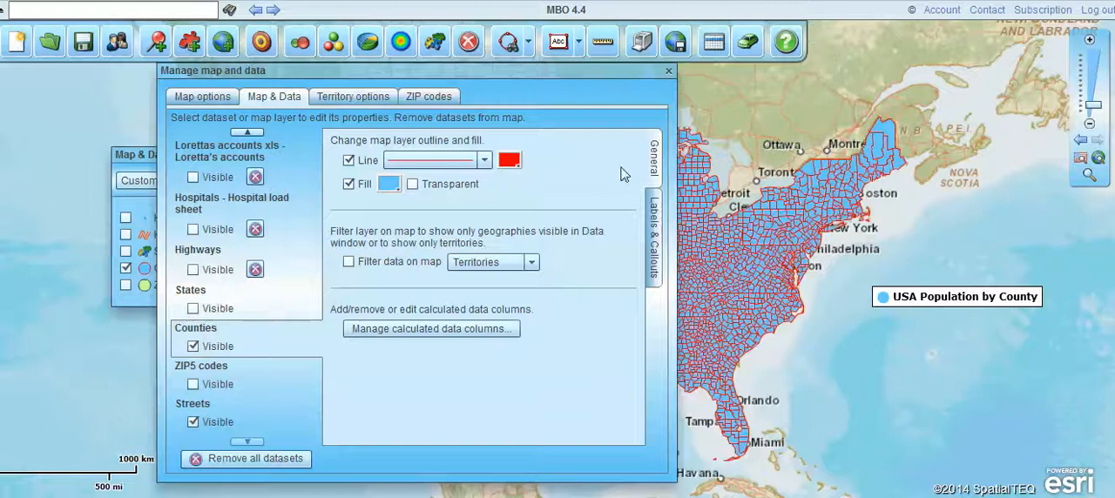
Review the Counties layer's callout and label formats and the zoom levels from which auto-labeling can start.
left_click(655, 228)
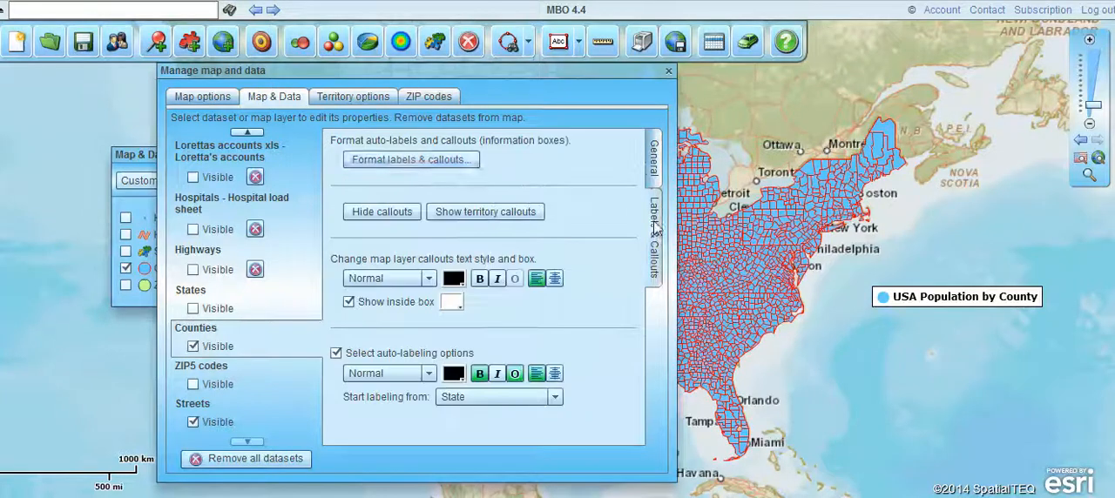
left_click(417, 159)
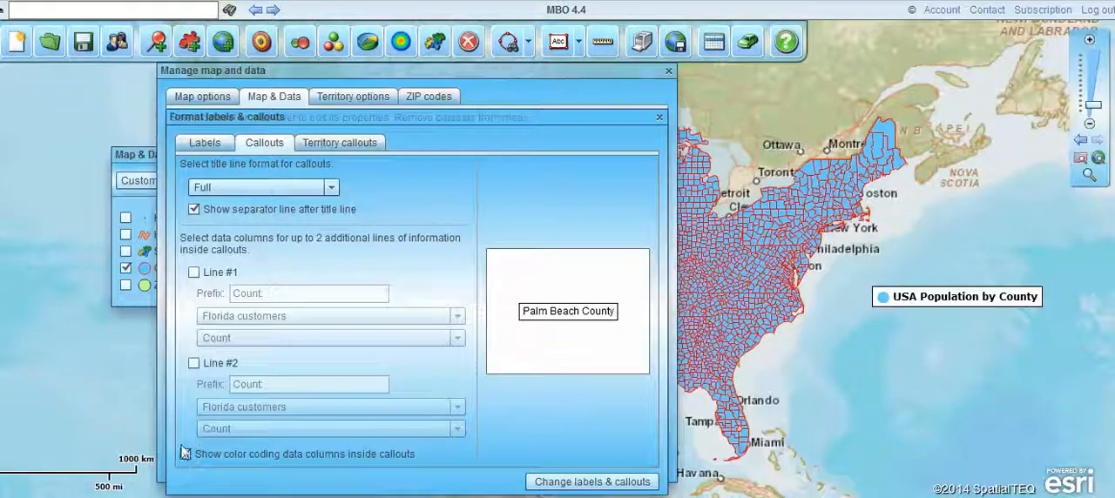
left_click(211, 148)
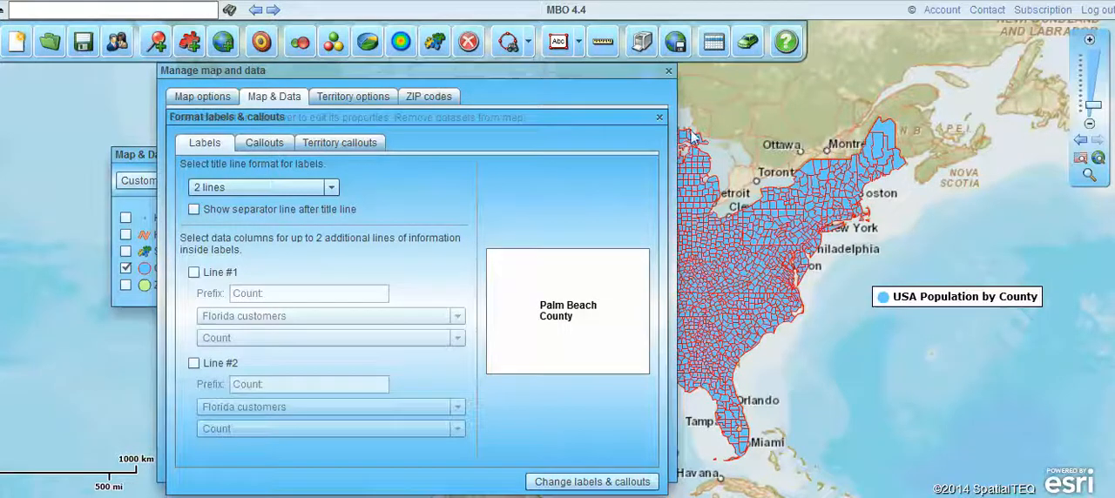
left_click(658, 119)
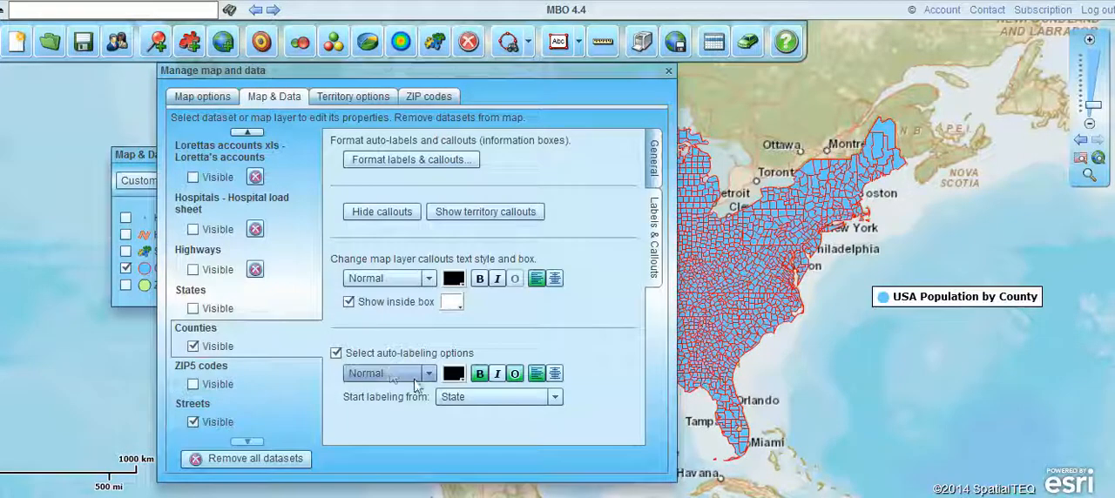
left_click(555, 397)
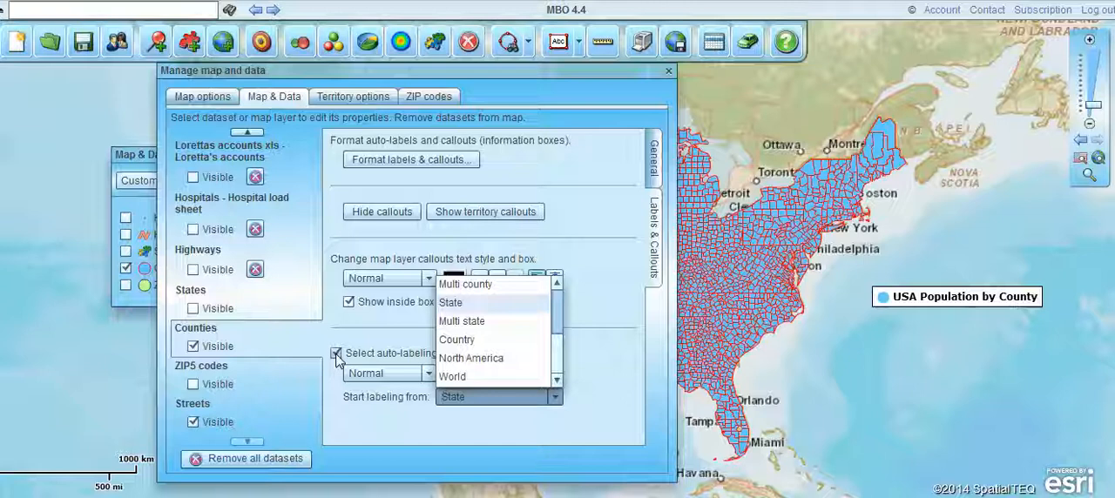
left_click(608, 287)
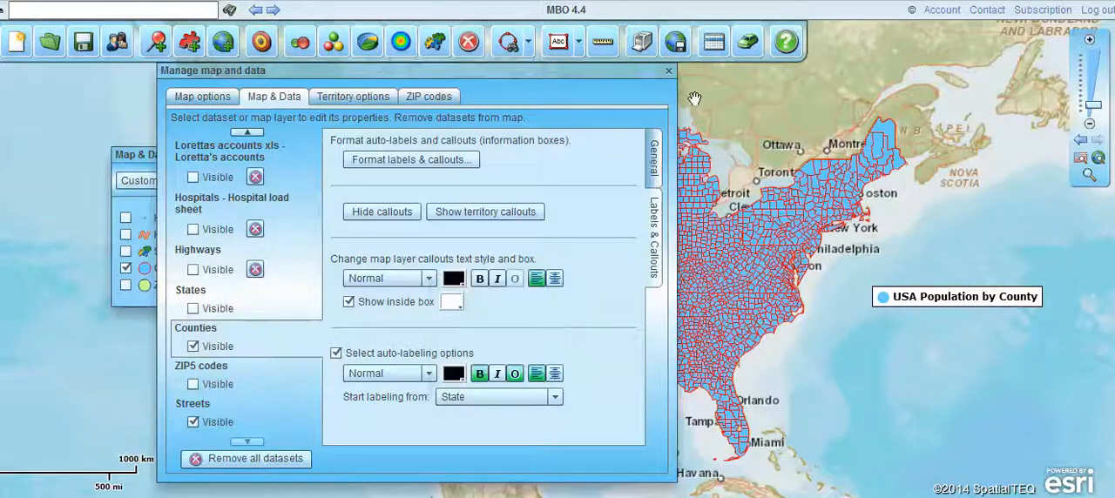
left_click(668, 70)
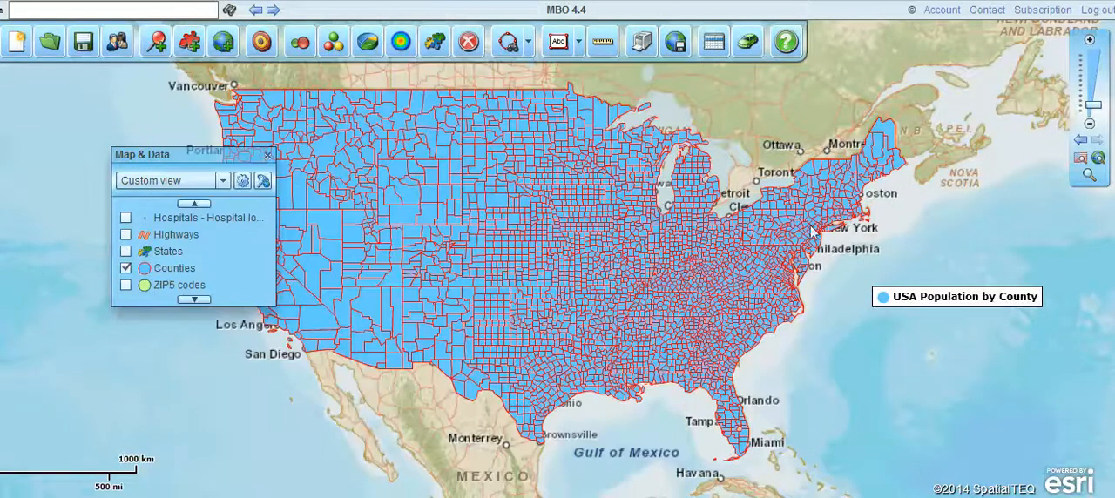
View the county labels around Massachusetts at close range, and set the Counties auto-labeling to start from North America.
left_click(1088, 178)
left_click_drag(797, 180, 878, 224)
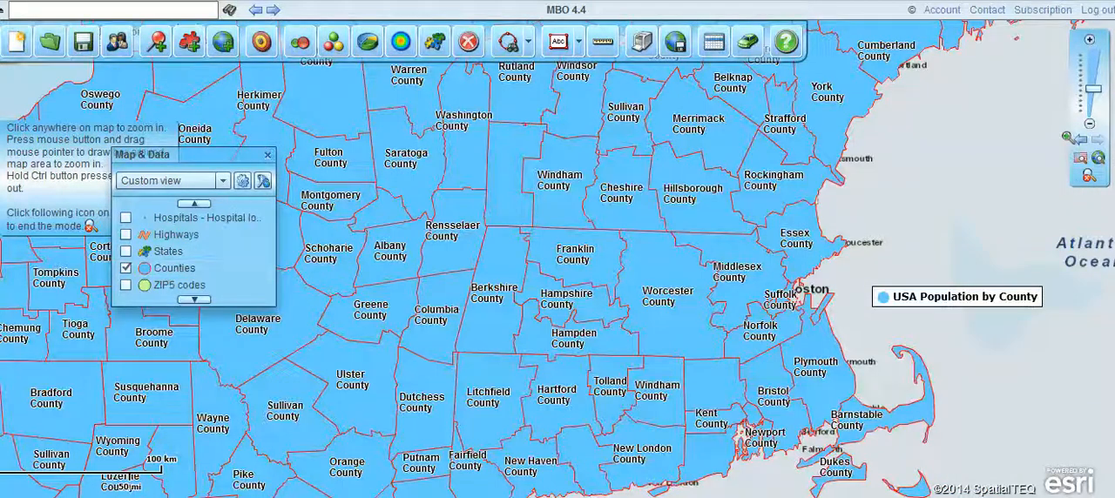
mouse_move(1095, 101)
left_click(1095, 101)
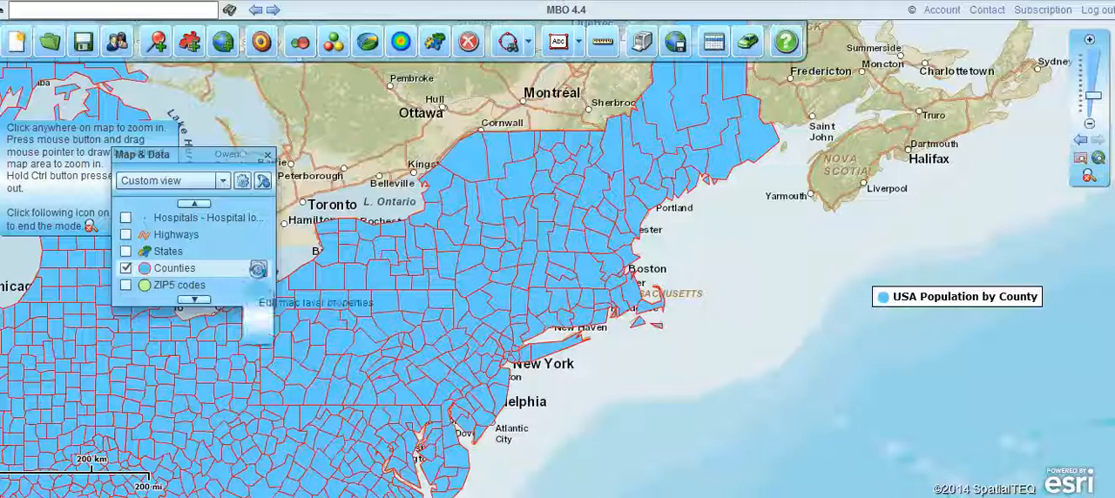
left_click(257, 270)
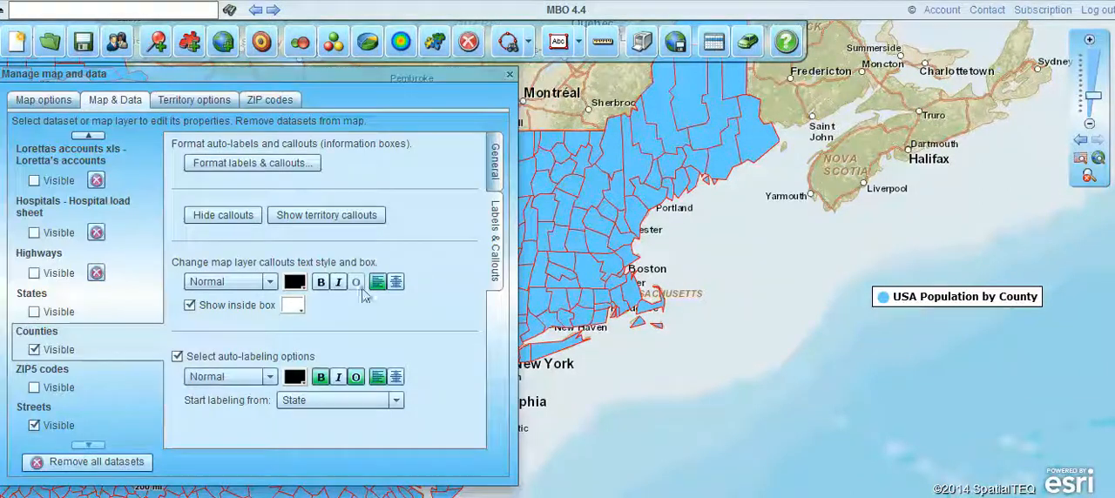
left_click(392, 400)
left_click(314, 363)
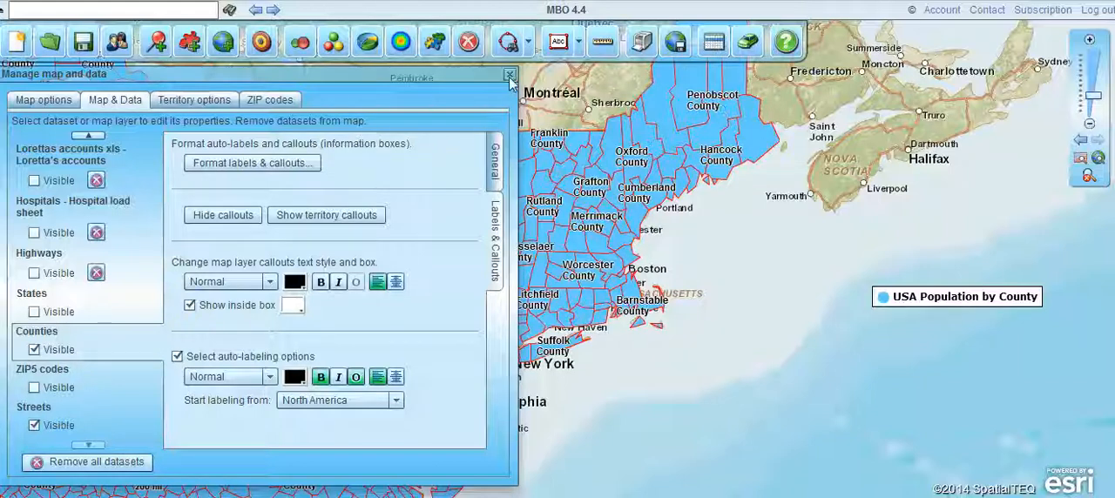
Make the county auto-labels italic, turn off their text outline and color them purple.
left_click(338, 381)
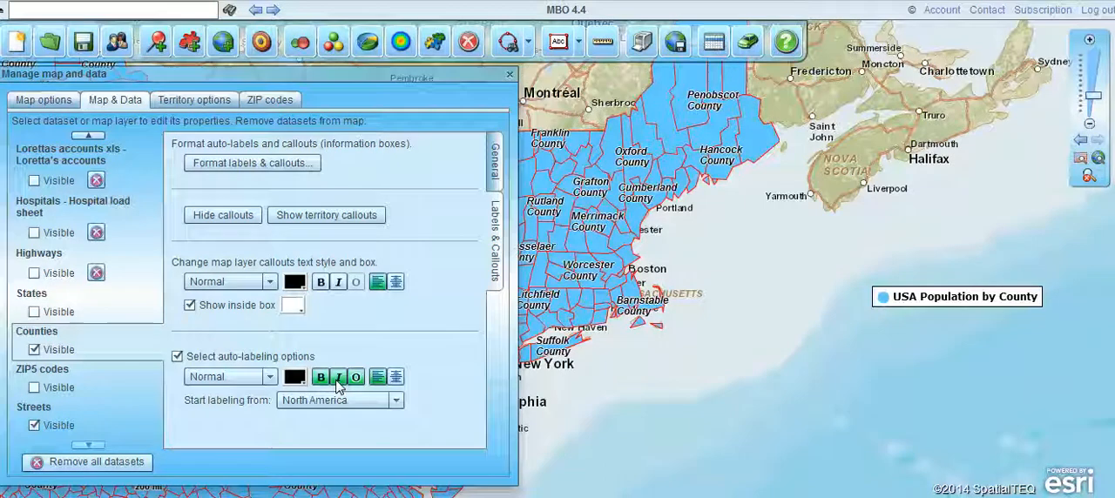
left_click(358, 381)
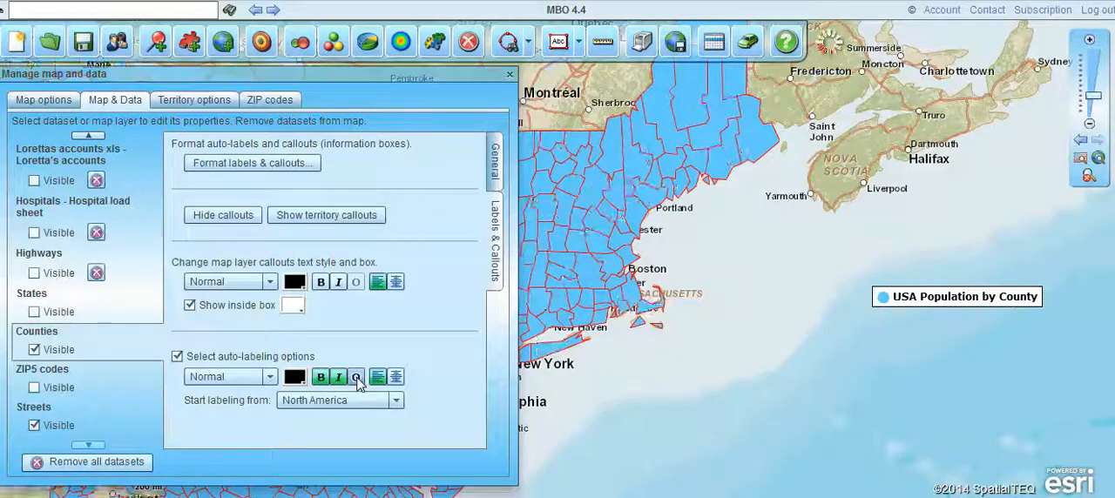
left_click(295, 377)
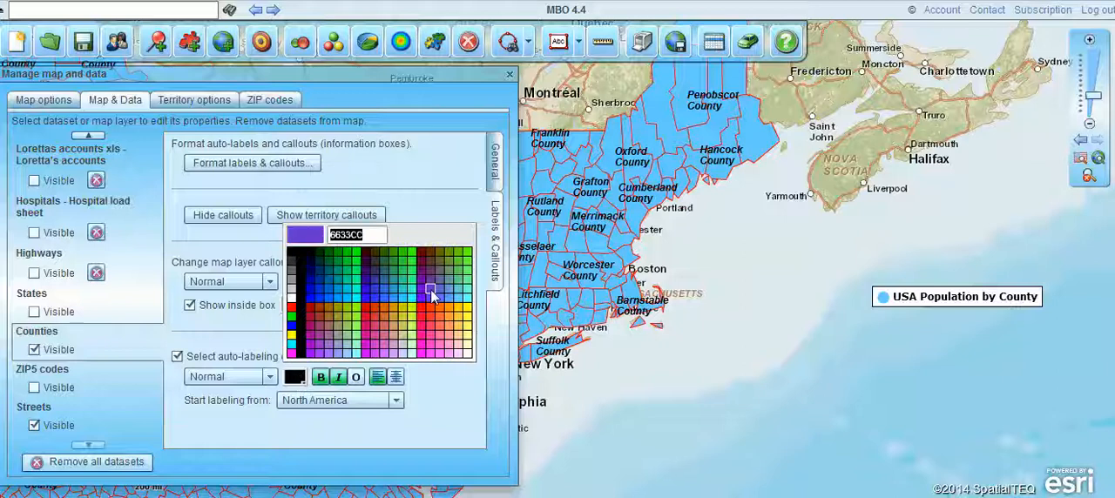
left_click(427, 293)
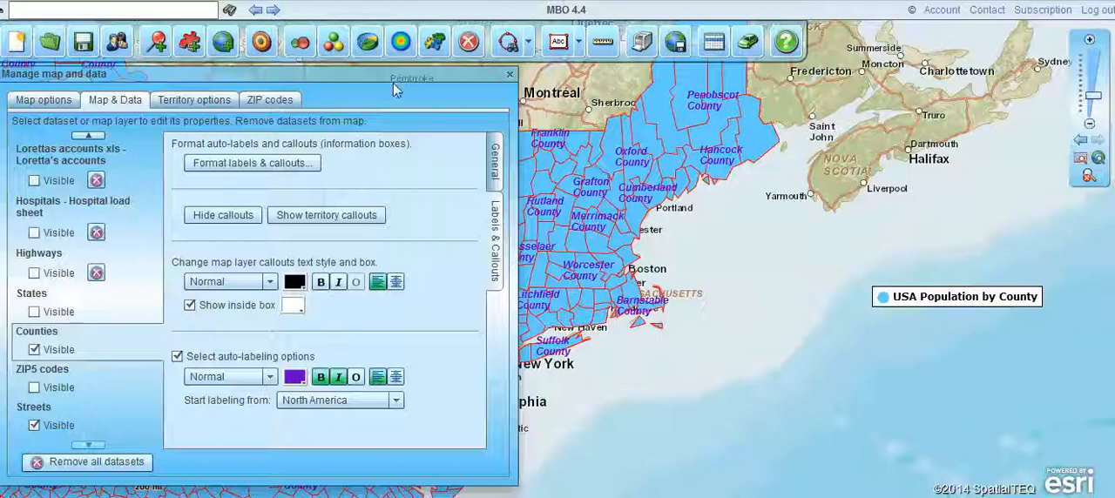
Add Line #1 to the county label format, using Demographic data as its source.
left_click_drag(470, 88, 784, 71)
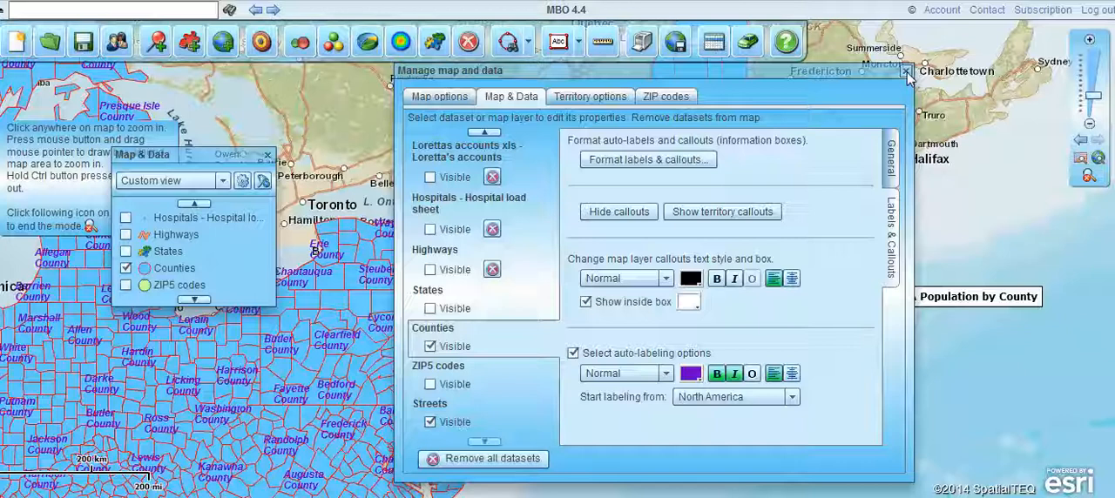
left_click(659, 161)
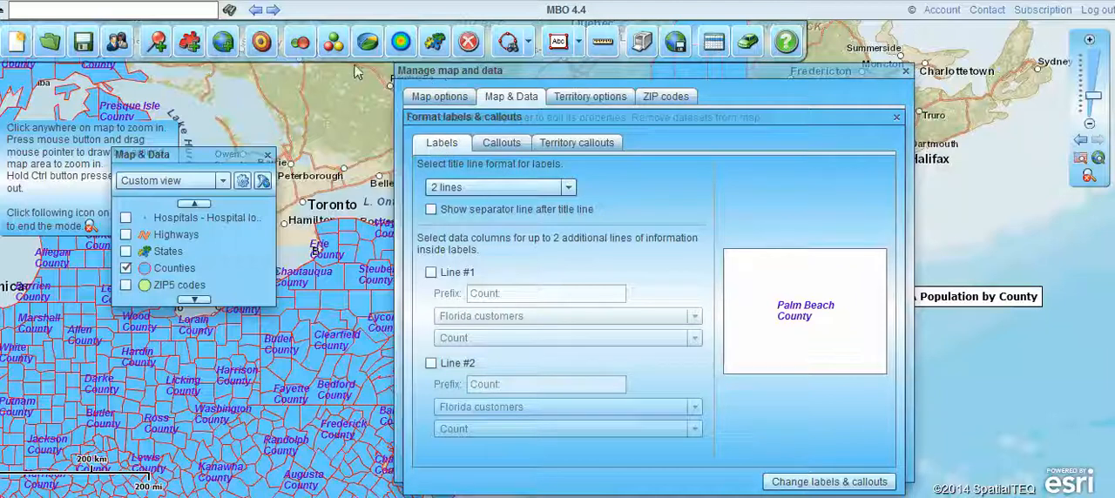
left_click(431, 273)
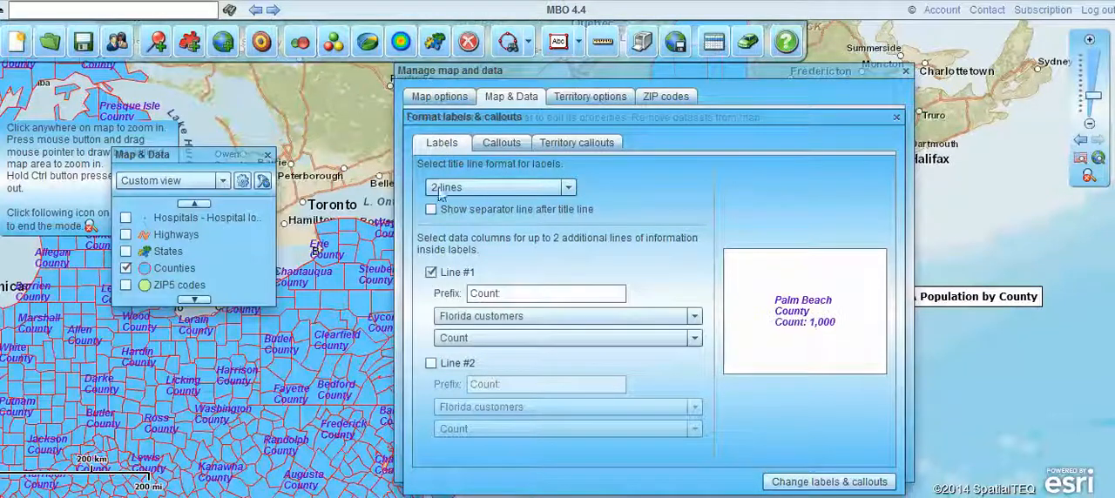
left_click(695, 317)
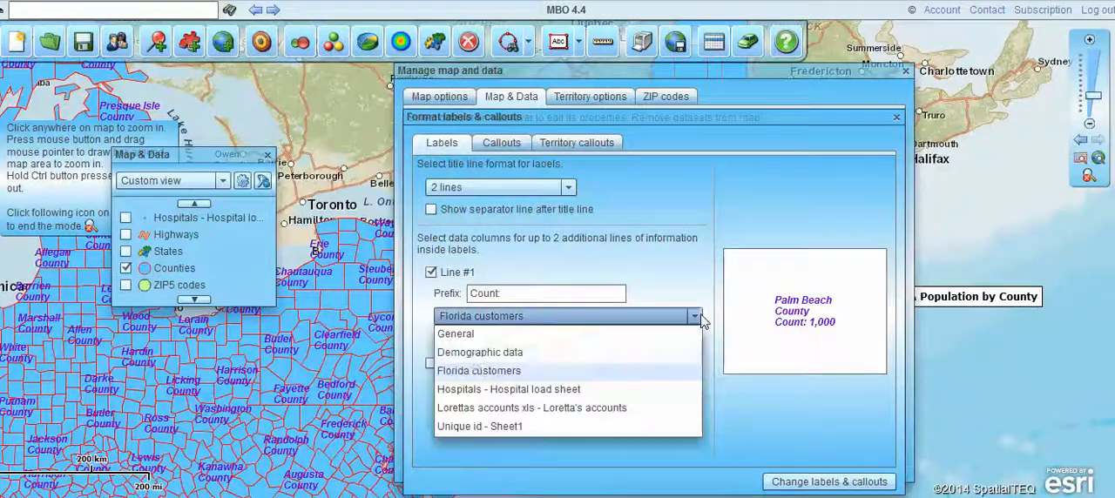
left_click(480, 352)
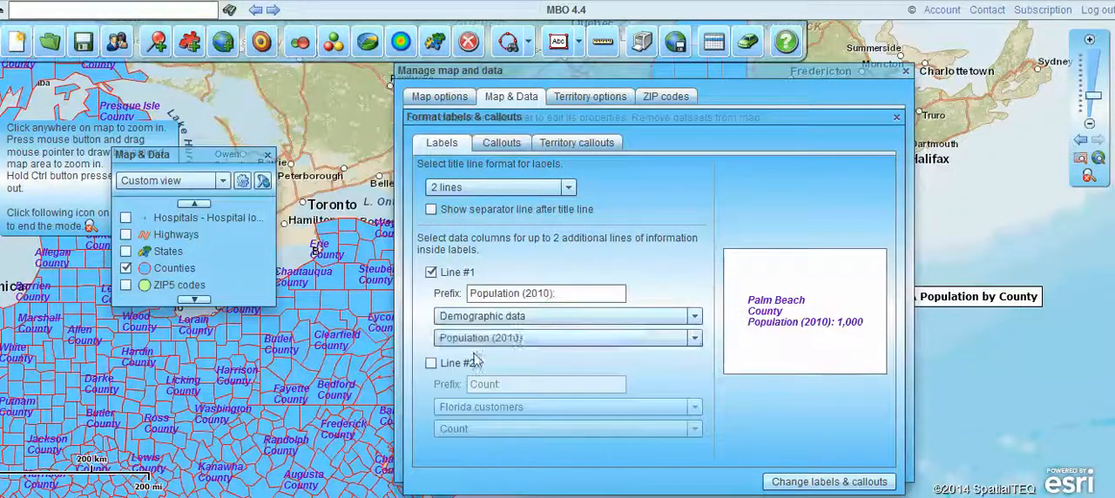
Choose Population (2012): 60 - 64 years as the Line #1 data column, apply the label changes and close the layer properties.
left_click(694, 338)
left_click_drag(697, 373, 695, 398)
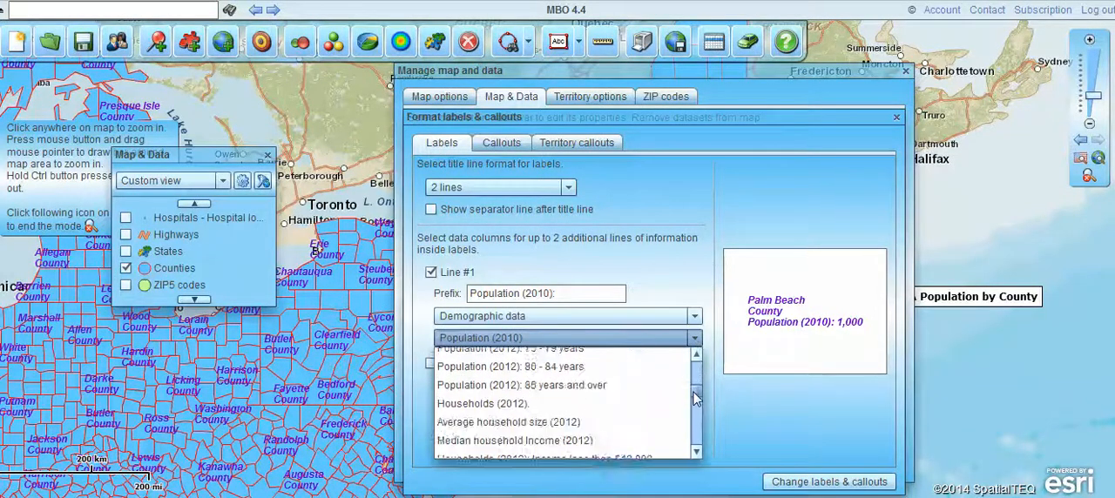
scroll(695, 398, "down", 5)
scroll(696, 398, "up", 4)
scroll(695, 398, "up", 3)
left_click(542, 395)
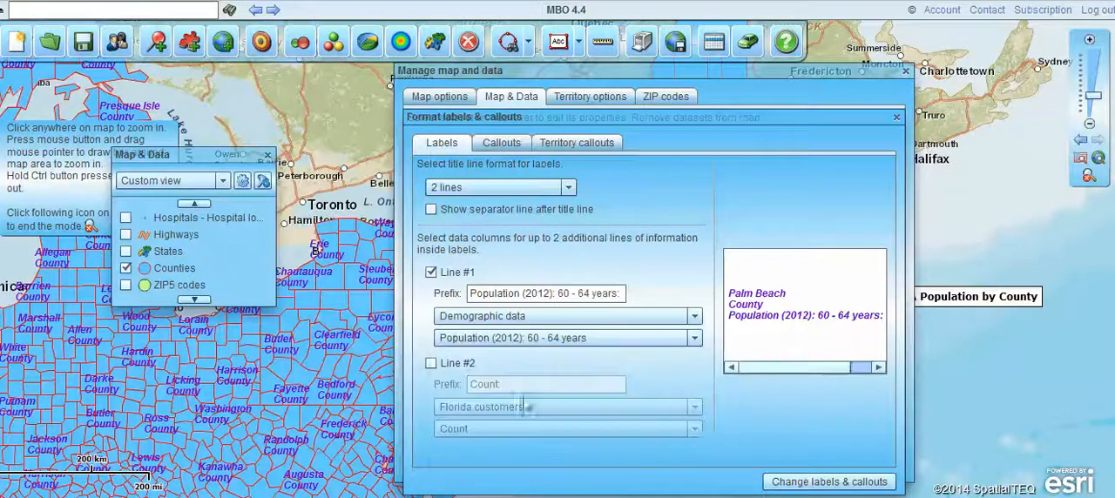
left_click(829, 482)
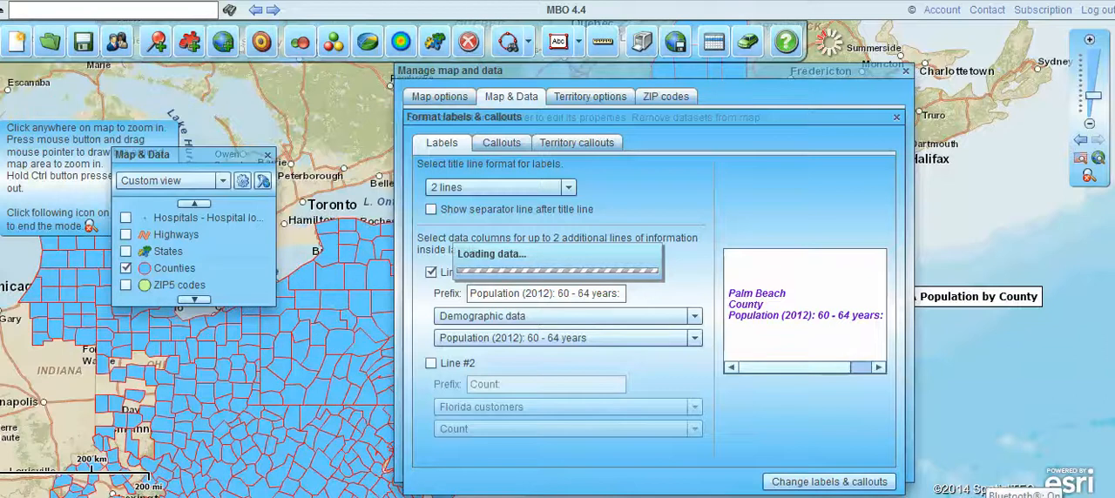
left_click(906, 73)
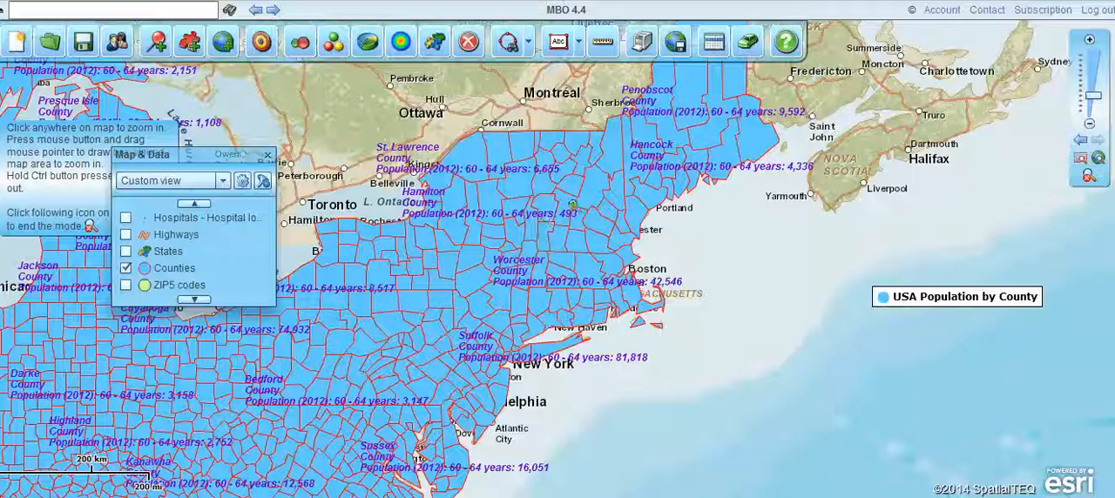
Hide the Counties layer and move the Map & Data window farther out of the way.
left_click(126, 270)
left_click_drag(218, 159, 153, 253)
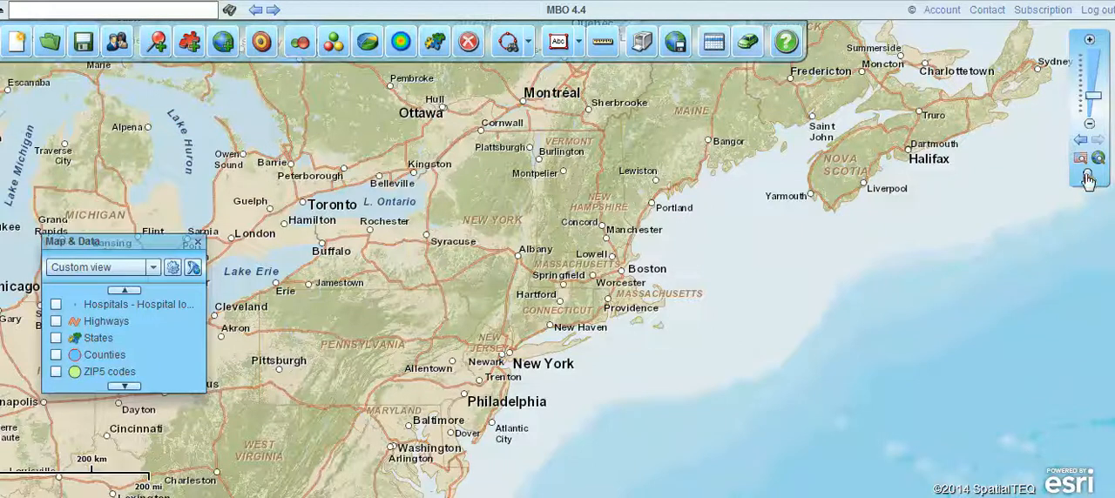
Show the accounts dataset in the data window and open the custom symbols manager from its symbol choices.
left_click(712, 41)
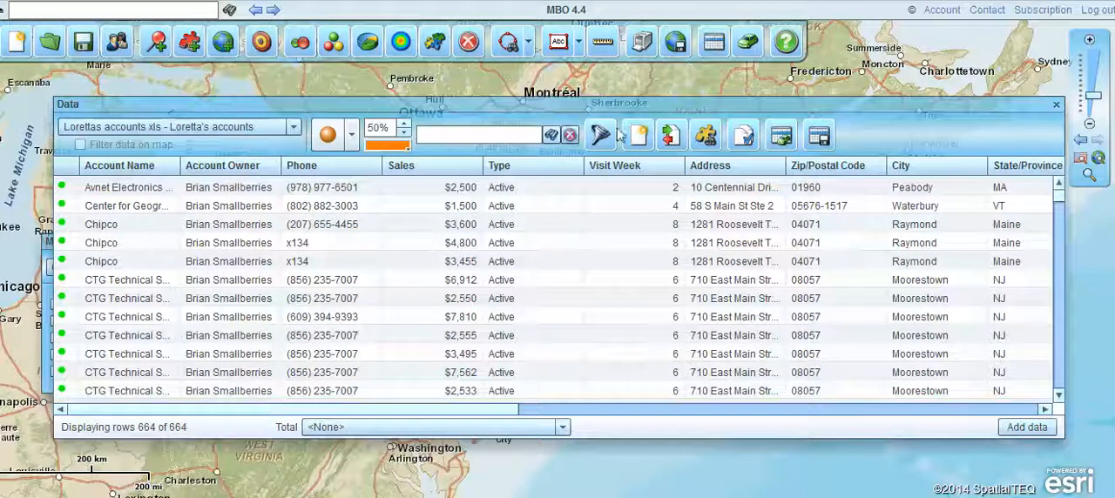
left_click(351, 135)
left_click_drag(565, 215, 565, 167)
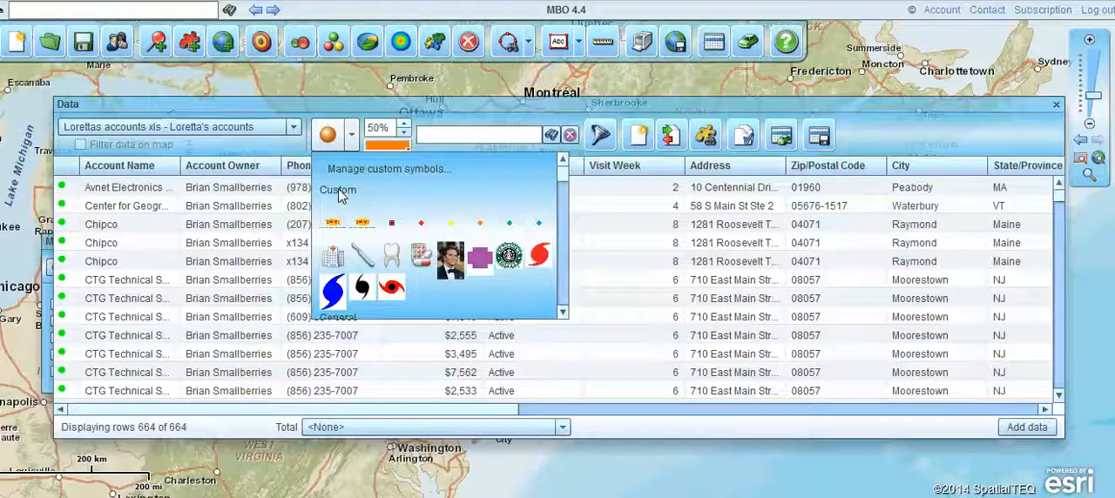
left_click(378, 172)
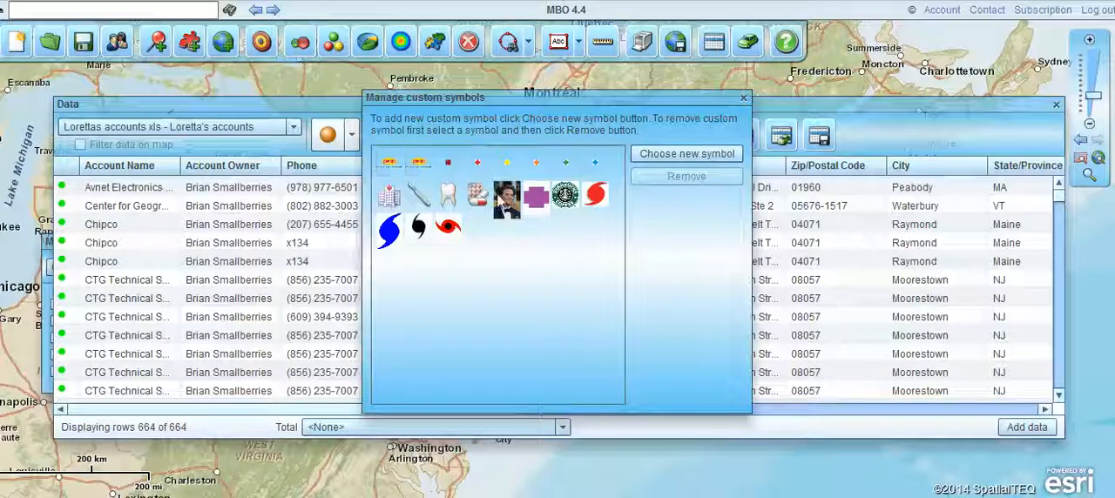
Close the symbols manager and try relocating the Avnet Electronics account to a point near Coleman St, leaving without saving the new location.
left_click(743, 97)
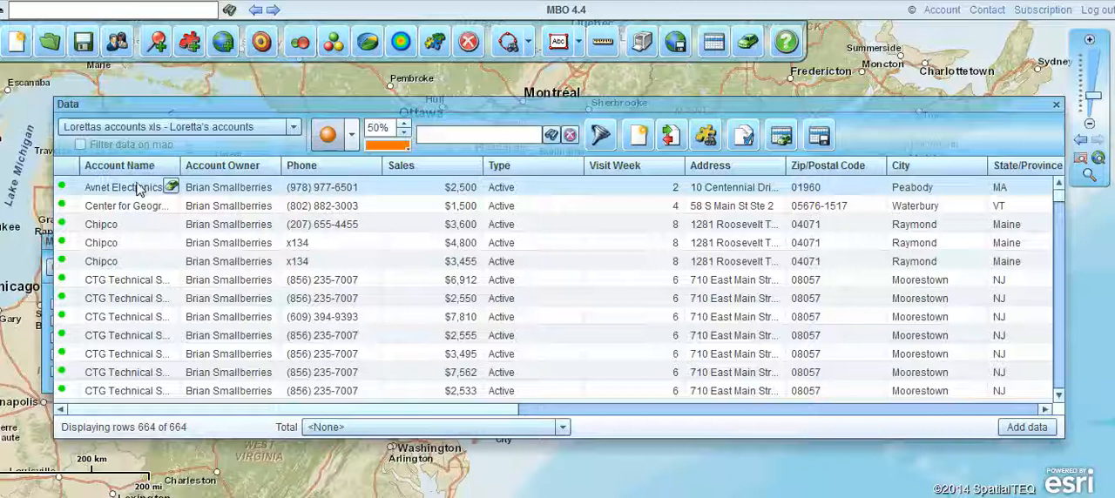
mouse_move(70, 189)
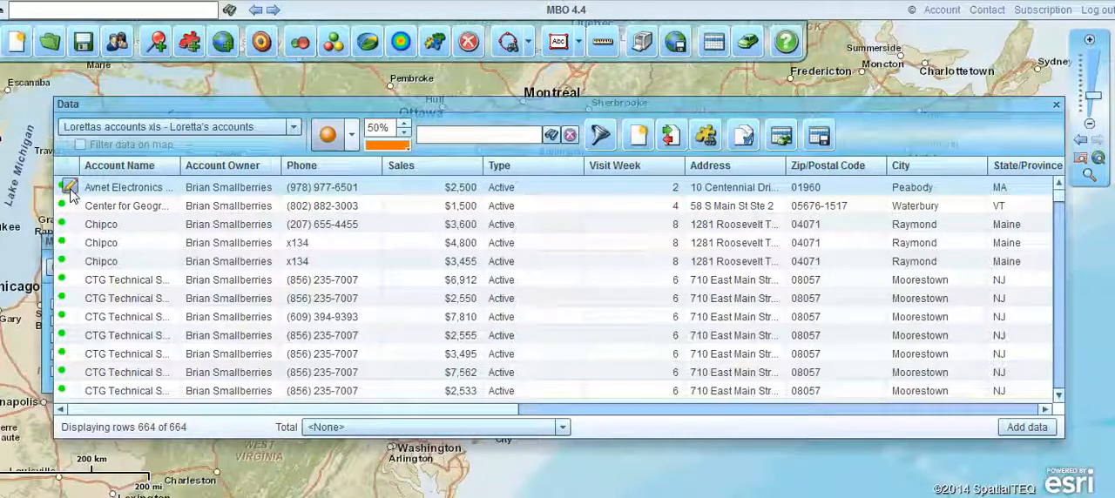
left_click(71, 189)
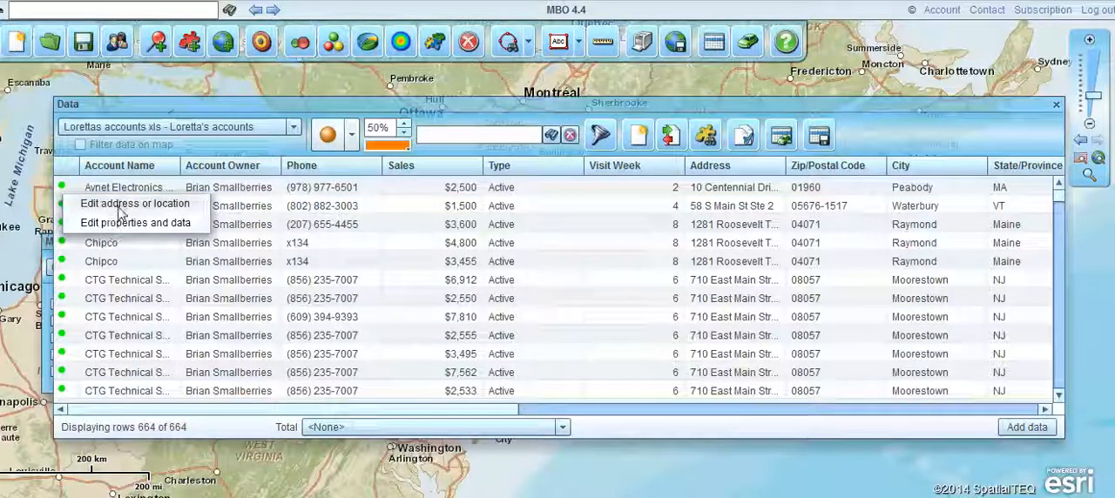
left_click(118, 205)
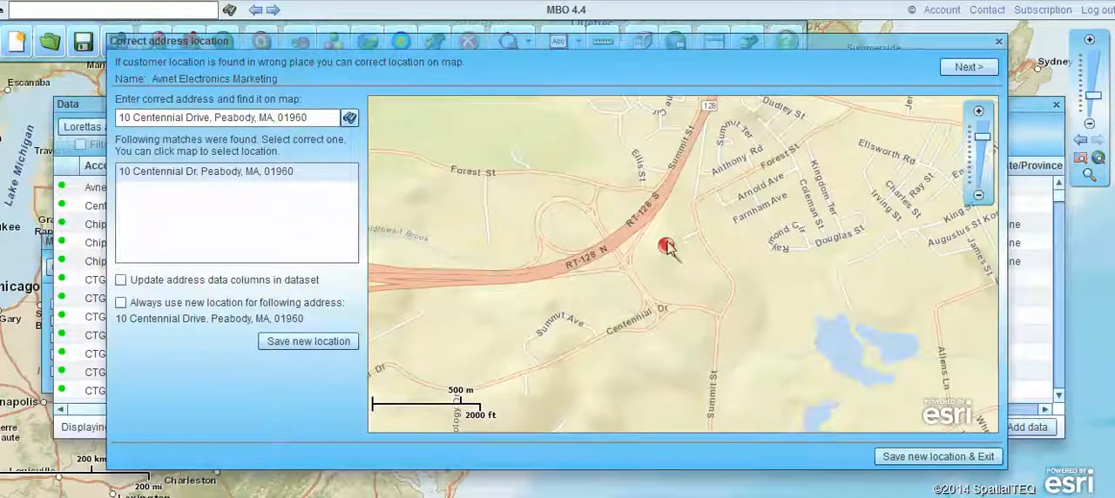
mouse_move(691, 248)
left_mouse_down()
mouse_move(786, 242)
mouse_move(682, 240)
left_mouse_up()
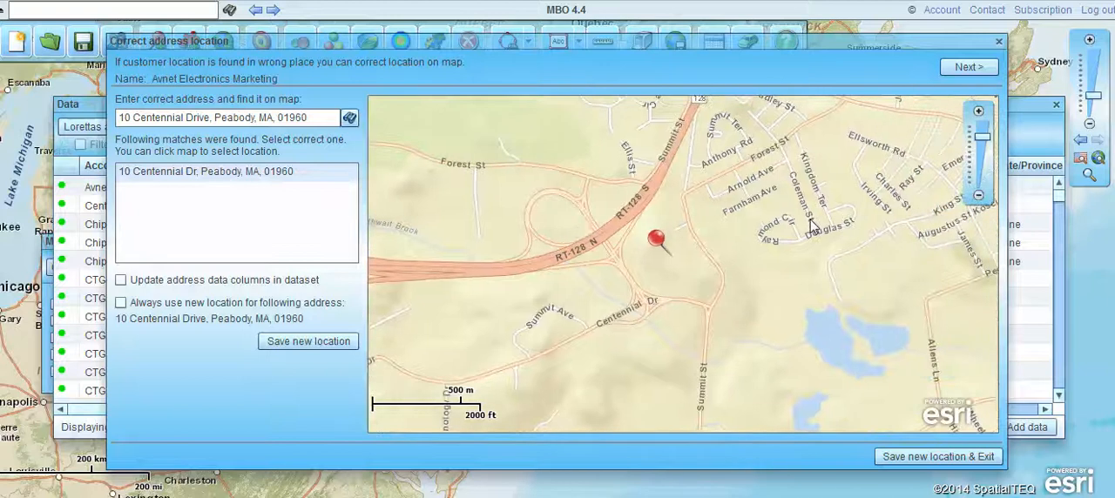
left_click(812, 225)
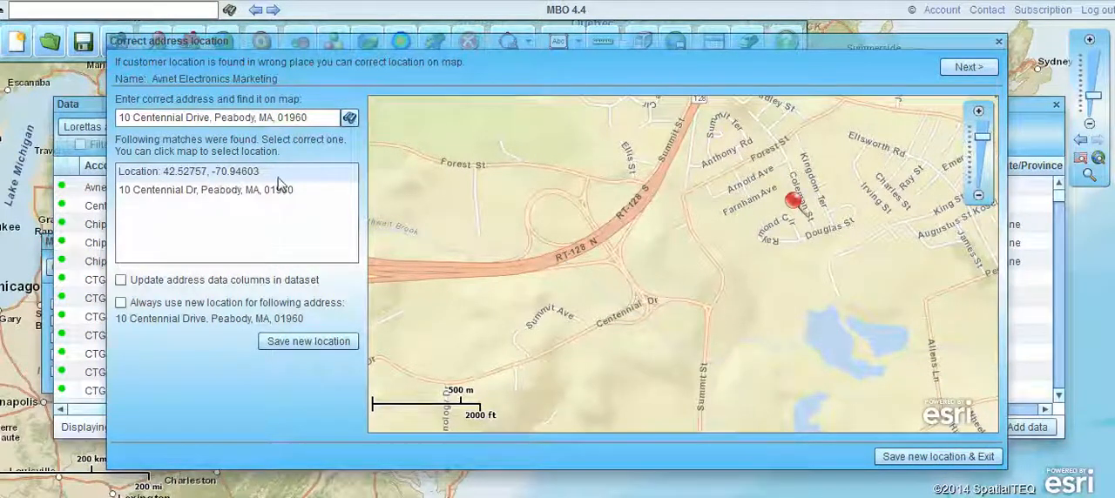
left_click(1000, 44)
left_click(585, 279)
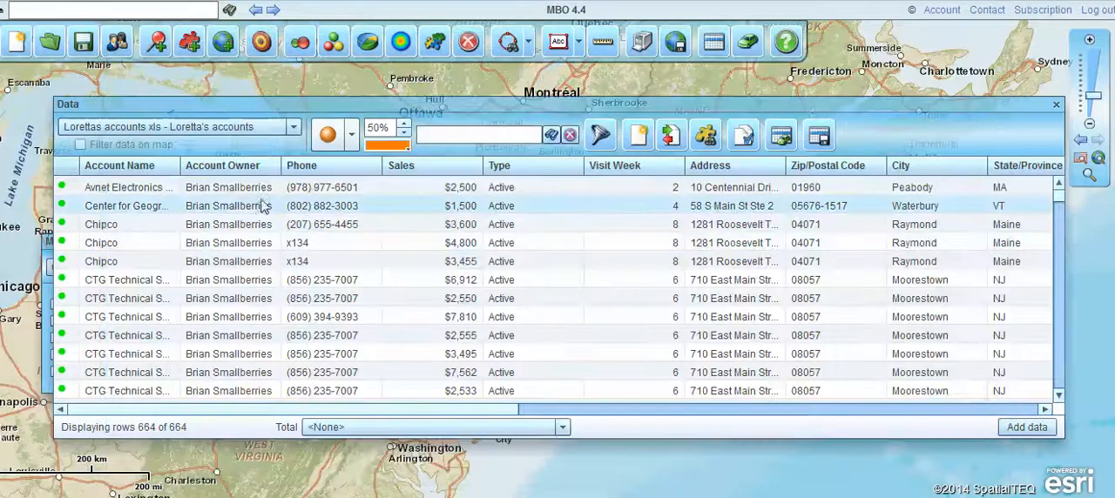
Open the properties and data of the Center for Geographic Information account for editing and look through its fields.
left_click(69, 206)
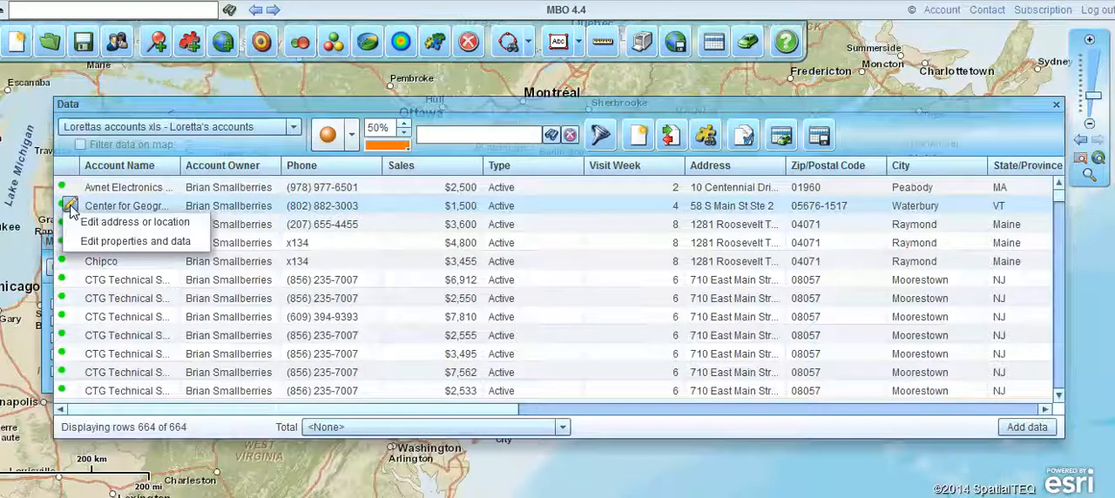
left_click(124, 245)
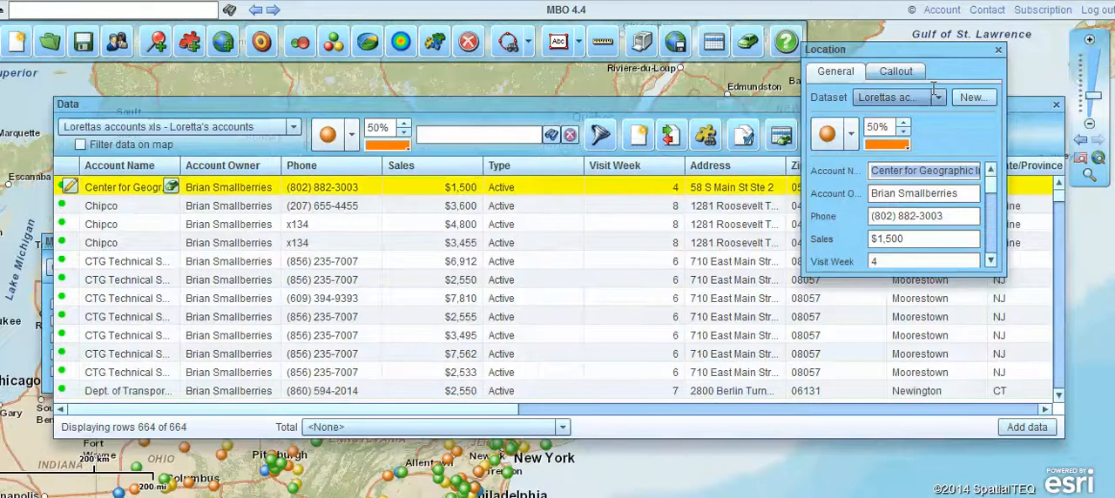
scroll(994, 201, "down", 3)
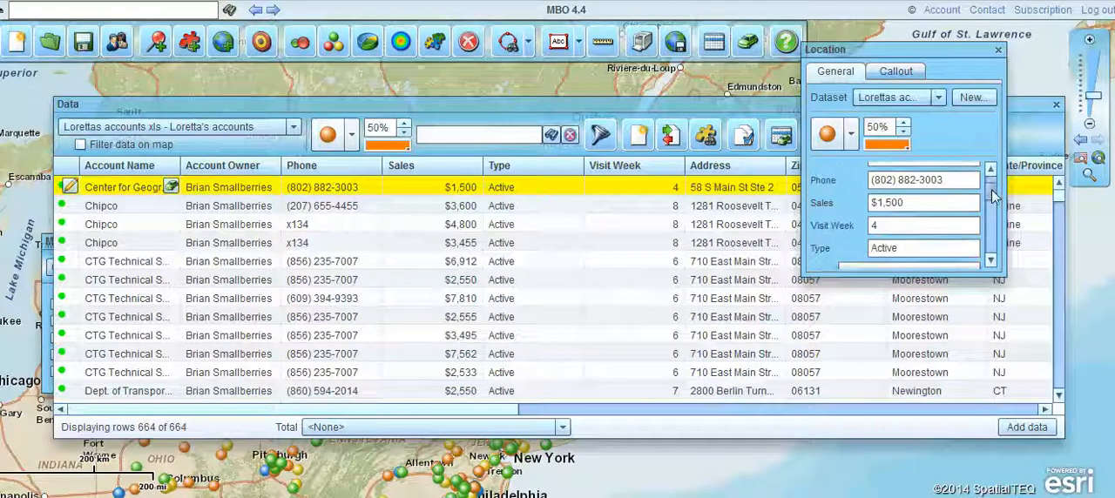
scroll(995, 201, "down", 3)
scroll(995, 199, "up", 5)
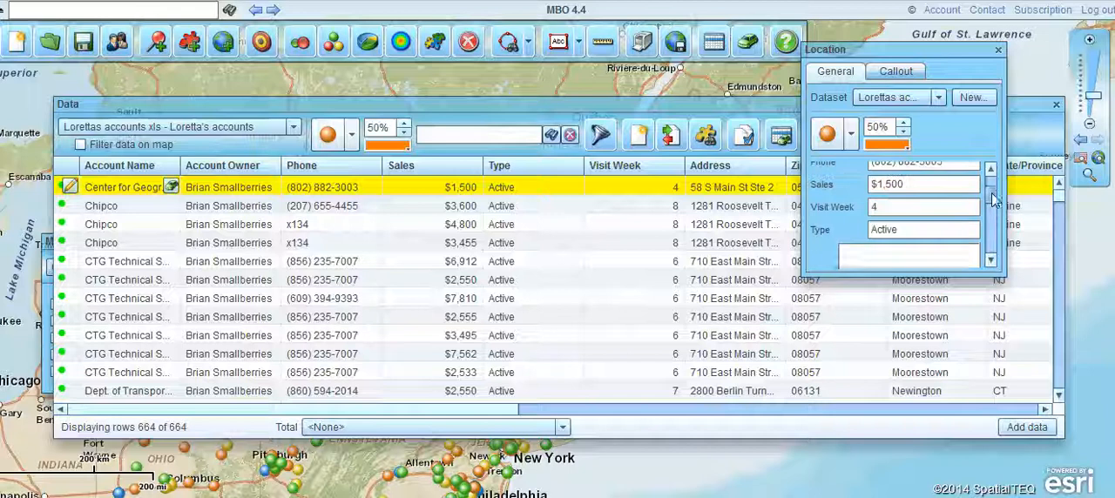
scroll(995, 200, "up", 2)
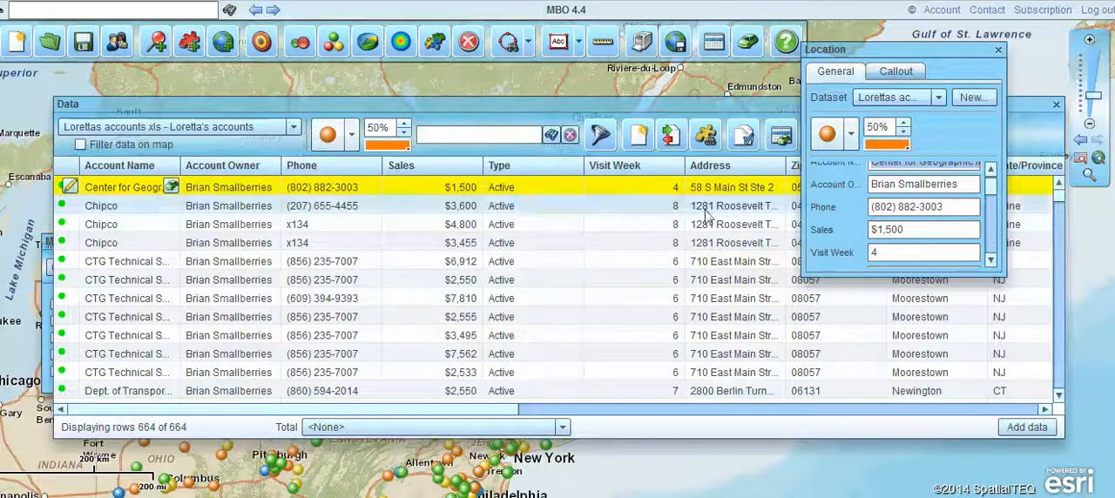
Set the account's Sales to $7,500, save the data edits and close the Location and Data windows.
left_click(916, 230)
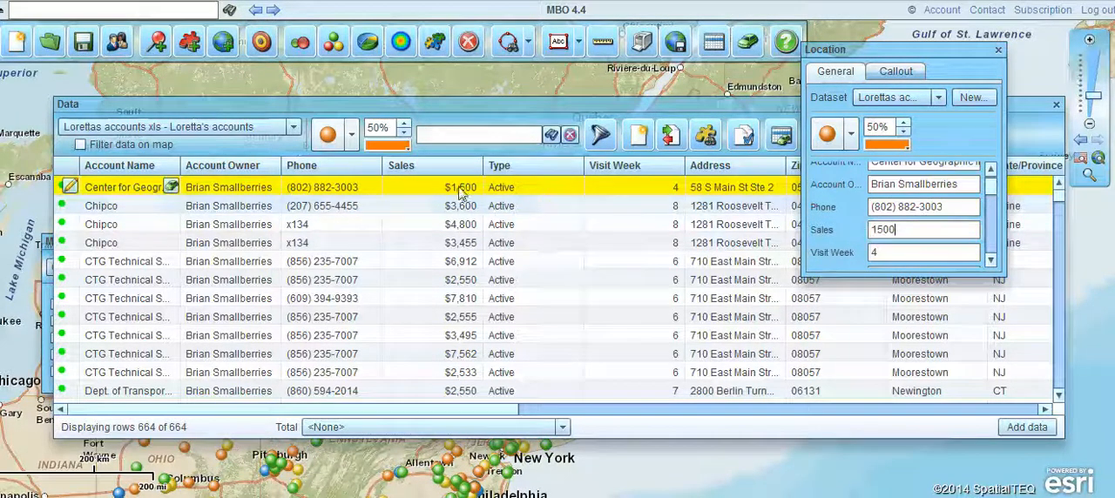
left_click_drag(913, 229, 813, 224)
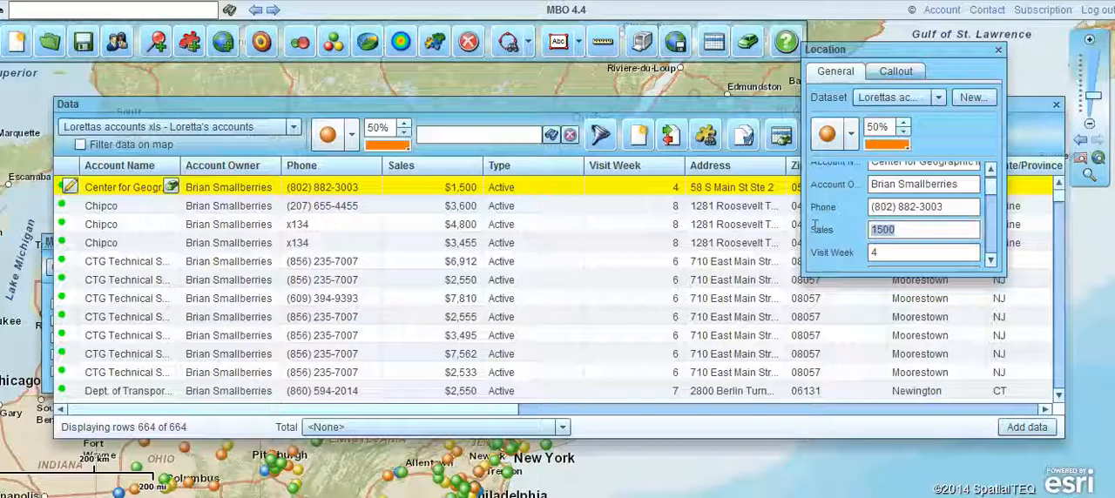
type("750")
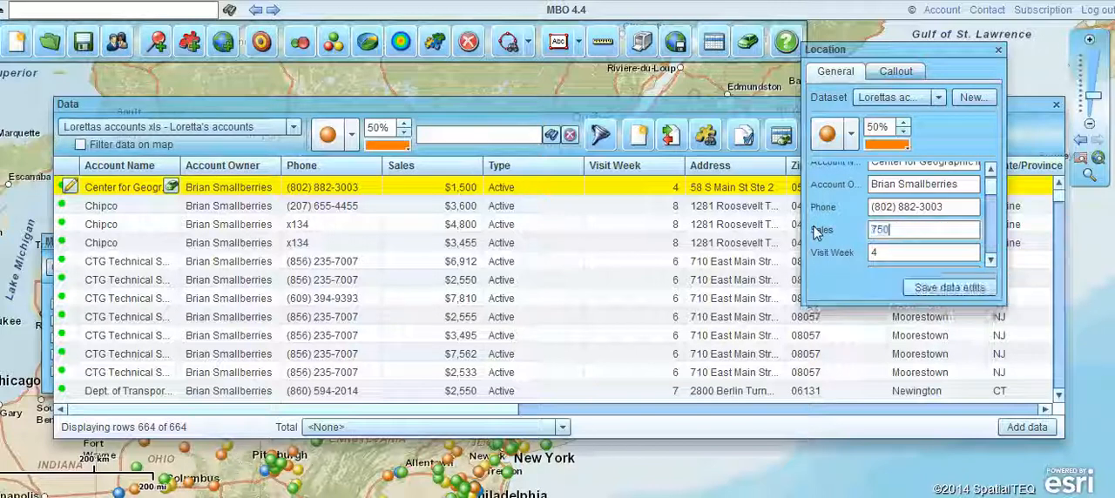
left_click(949, 287)
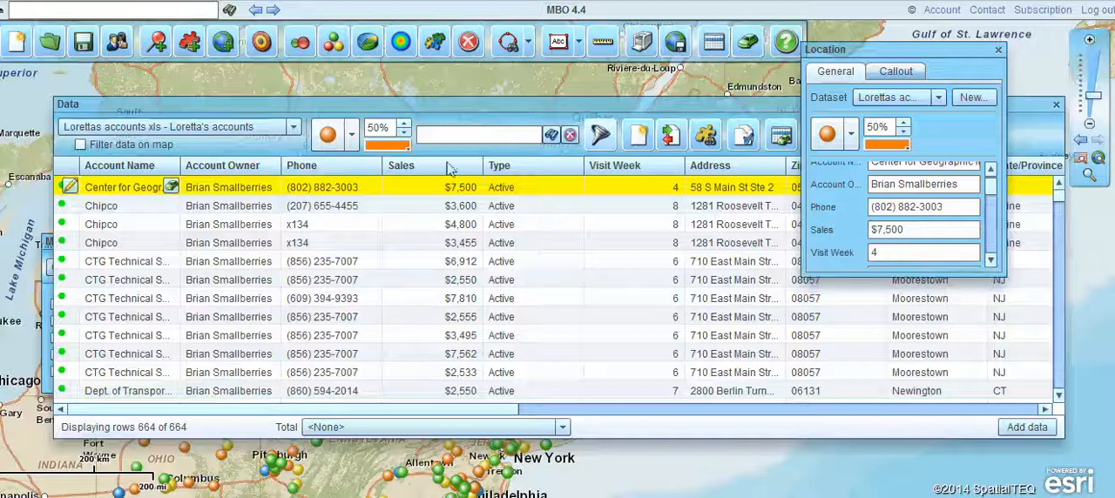
left_click(998, 50)
left_click(1055, 106)
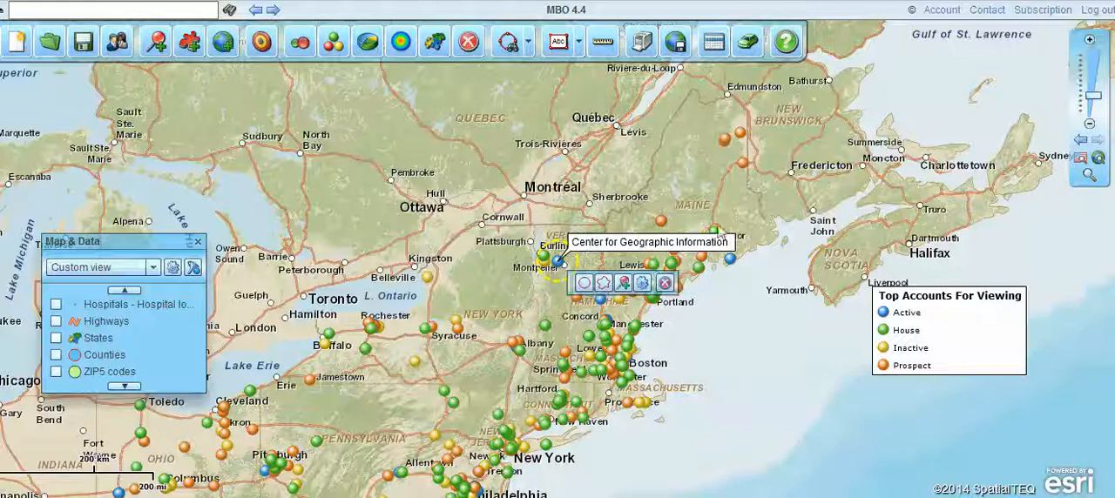
View the Center for Geographic Information properties from its map marker, move the Location window off the toolbar area and close it.
left_click(643, 283)
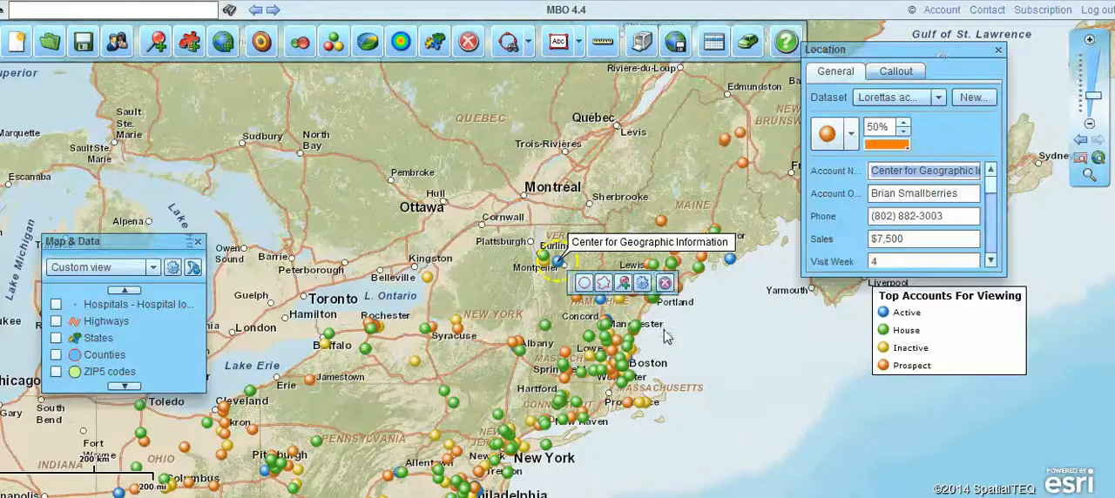
left_click_drag(938, 48, 899, 165)
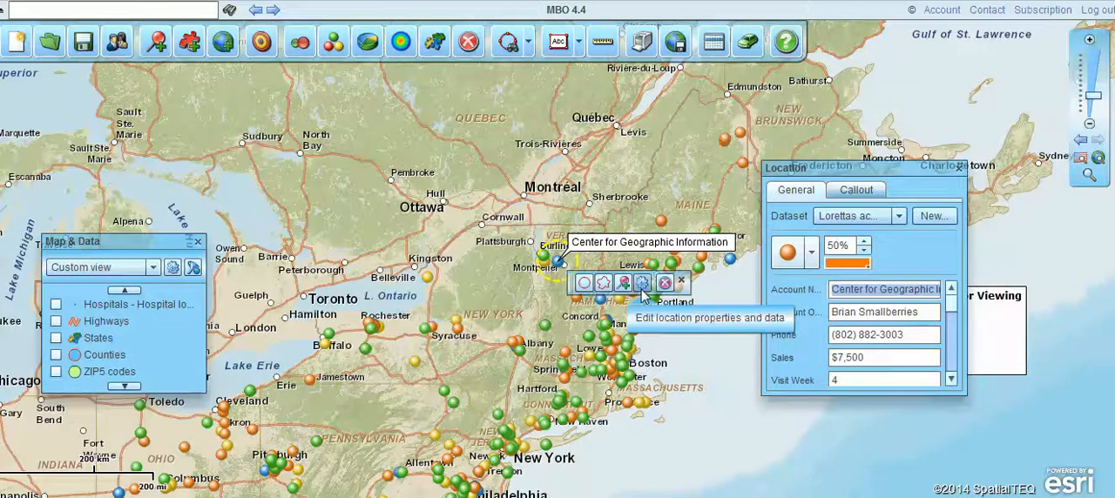
left_click(959, 167)
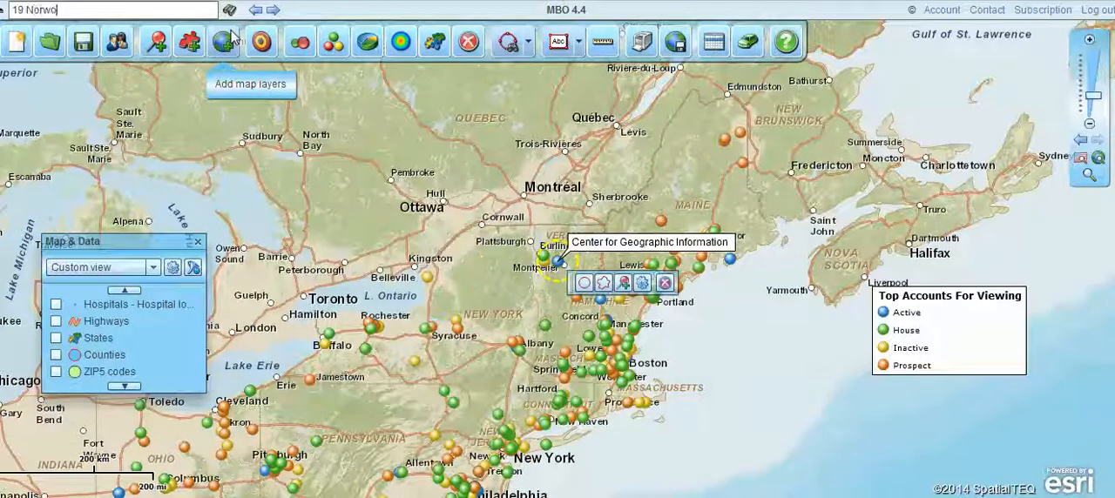
Enter the full street address in Rockport, MA as the map search and find it on the map.
type("d Avenue, Rcok")
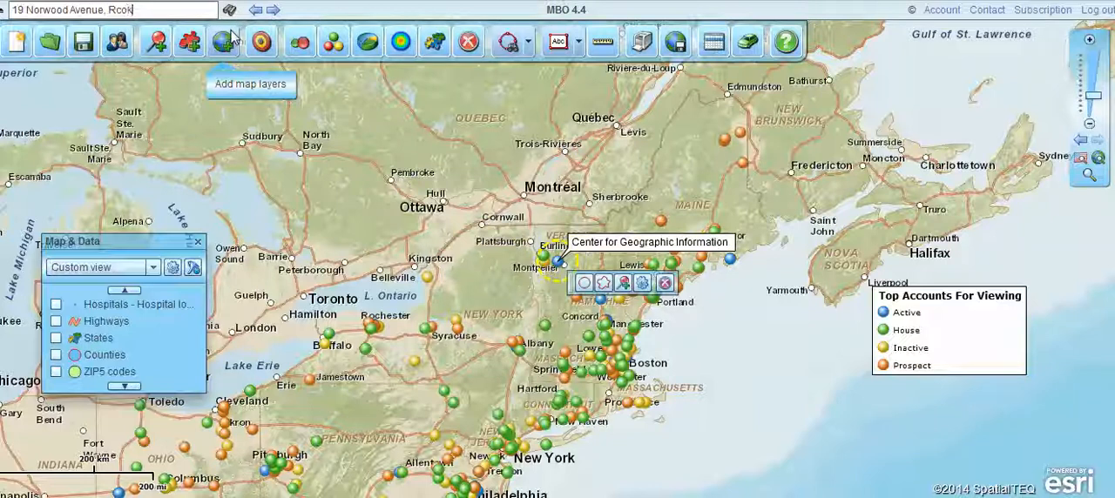
key("BackSpace")
key("BackSpace")
type("ockport, M")
type("A")
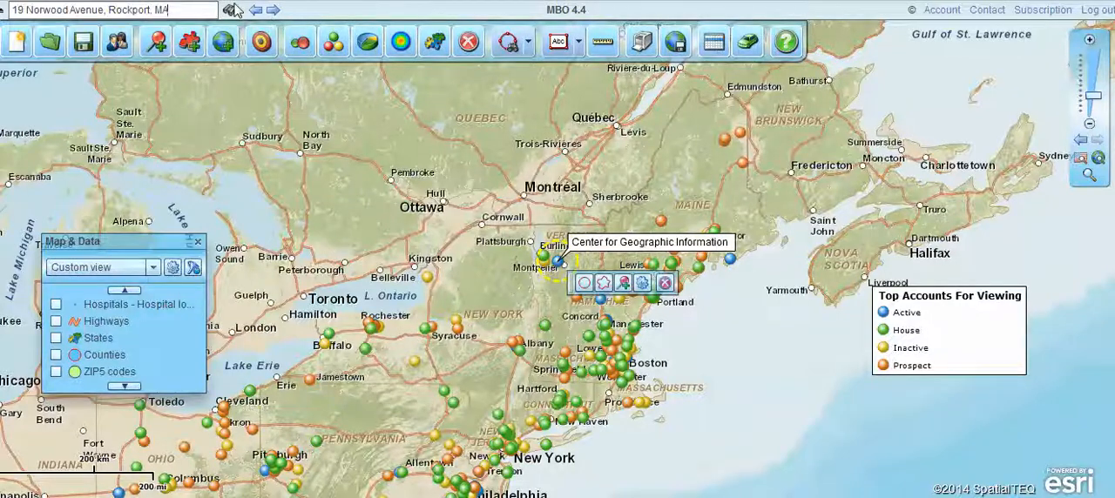
left_click(230, 11)
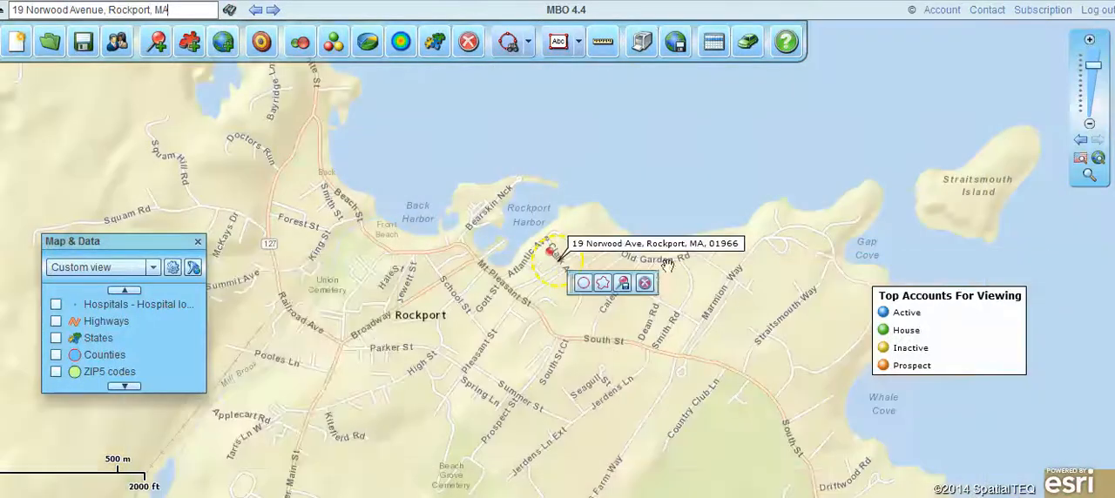
Add the found address as a new location in the Lorettas accounts dataset and close its properties.
left_click(622, 285)
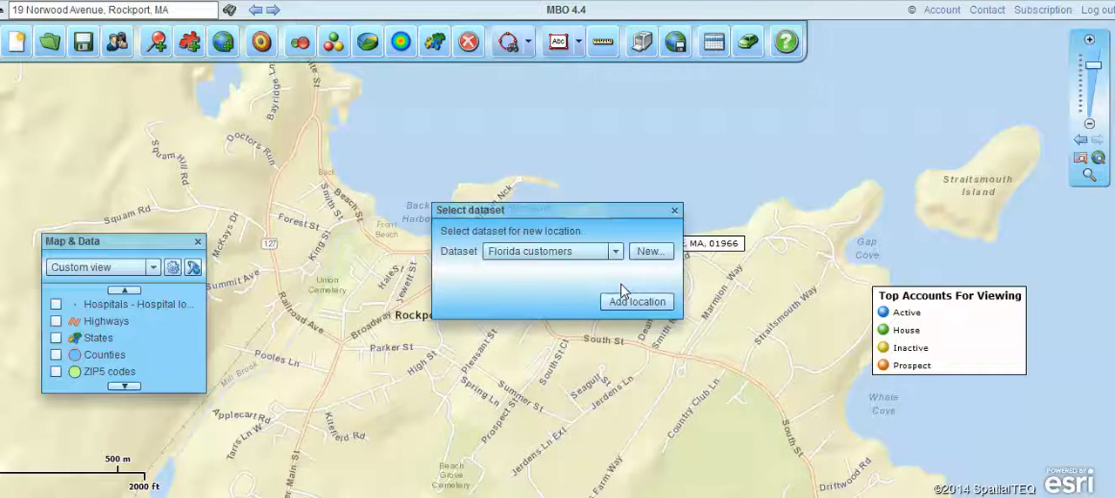
left_click(645, 251)
left_click(615, 251)
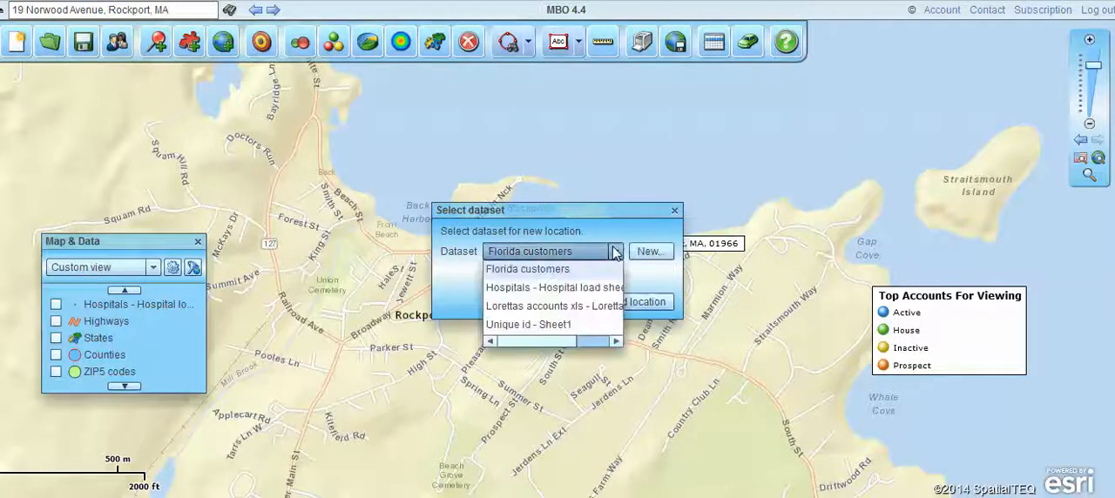
left_click(566, 306)
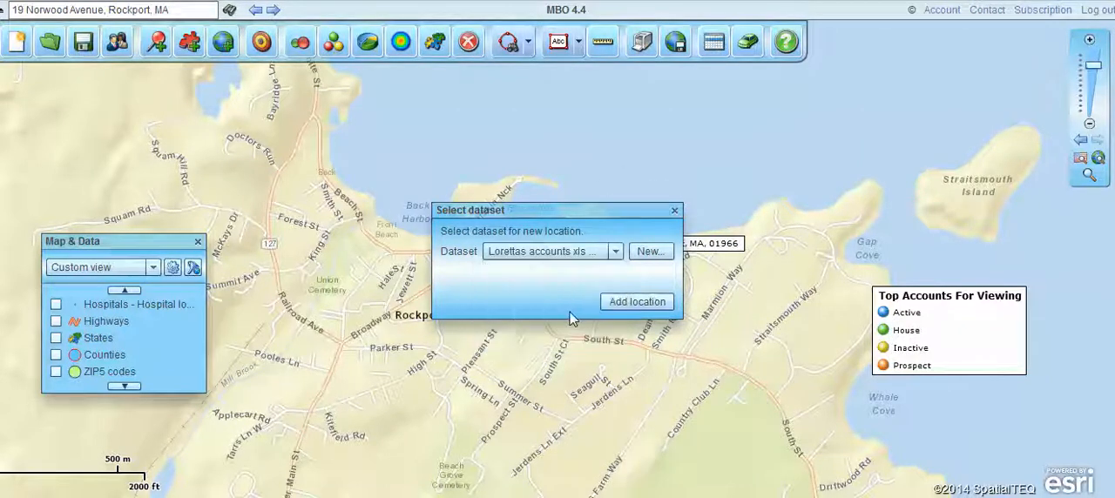
left_click(621, 303)
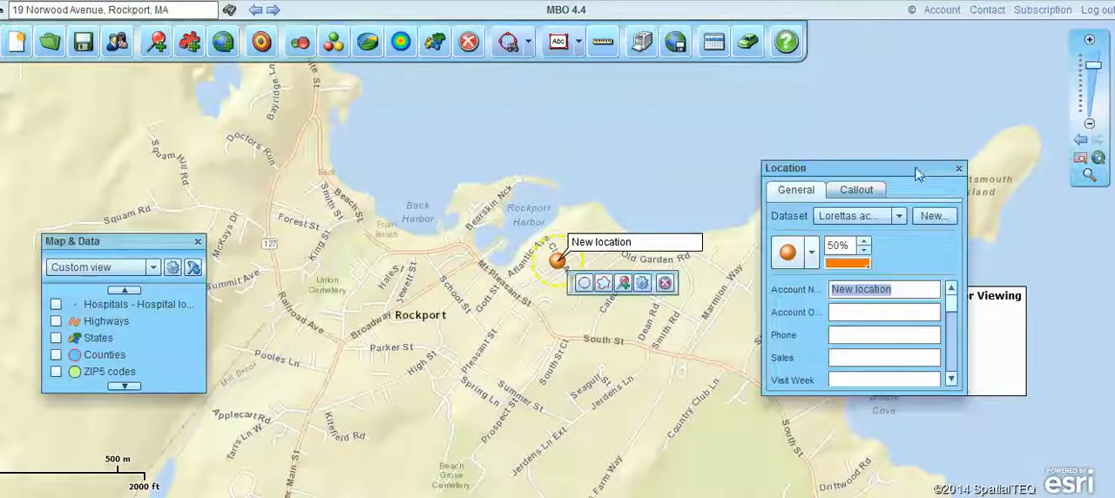
left_click(957, 169)
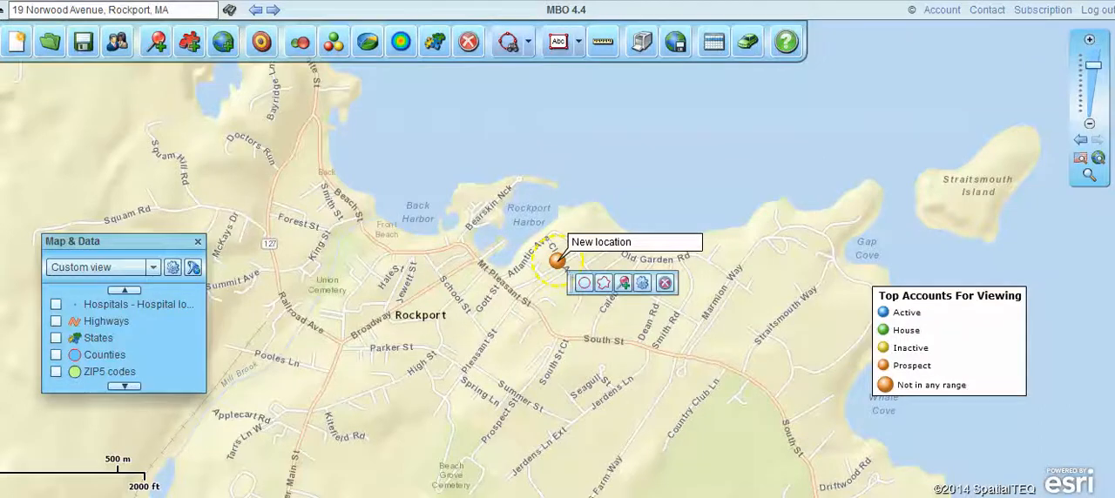
Switch to the Book2 workbook in Excel, examine its Address, City and Zip columns, and return to the map.
left_click_drag(0, 16, 612, 35)
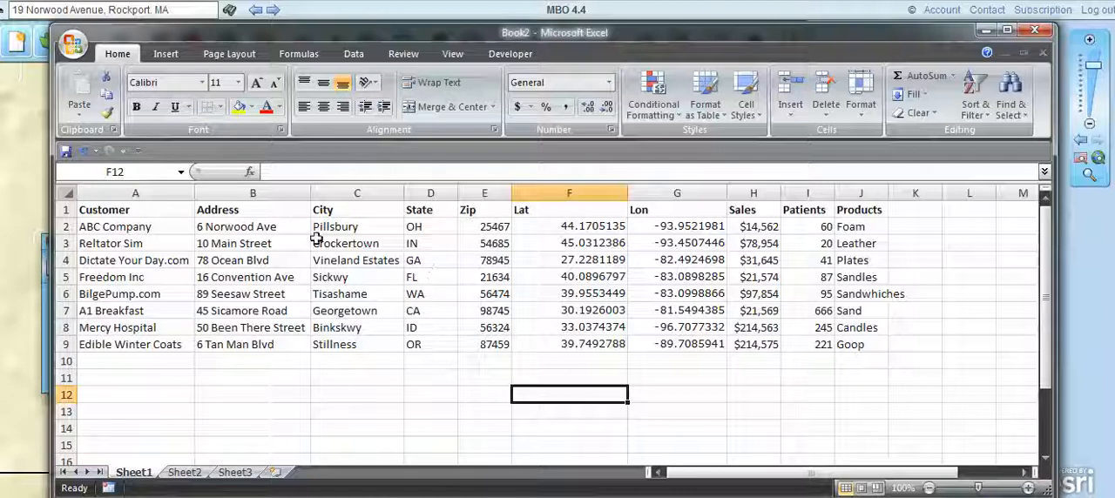
left_click(258, 192)
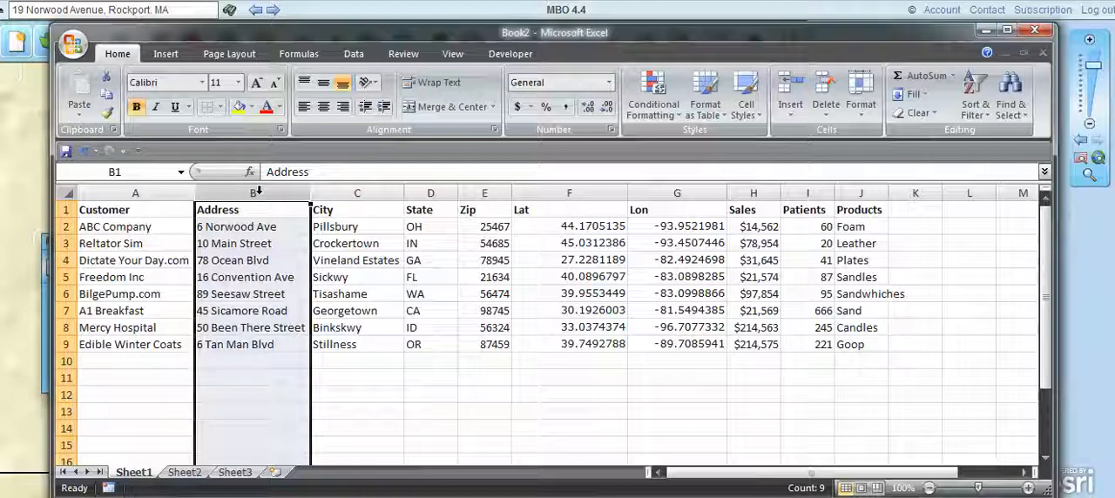
left_click(361, 211)
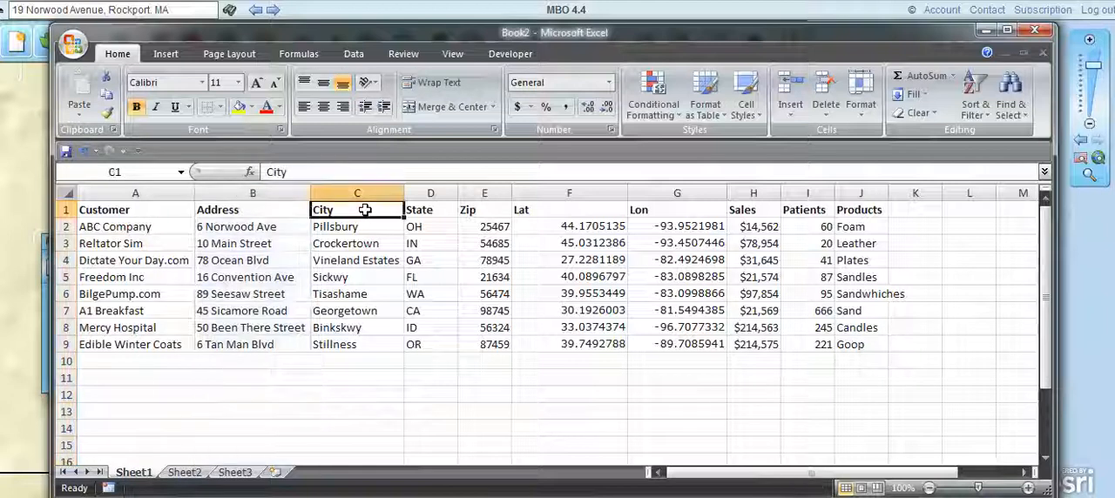
left_click(262, 193)
left_click(349, 213)
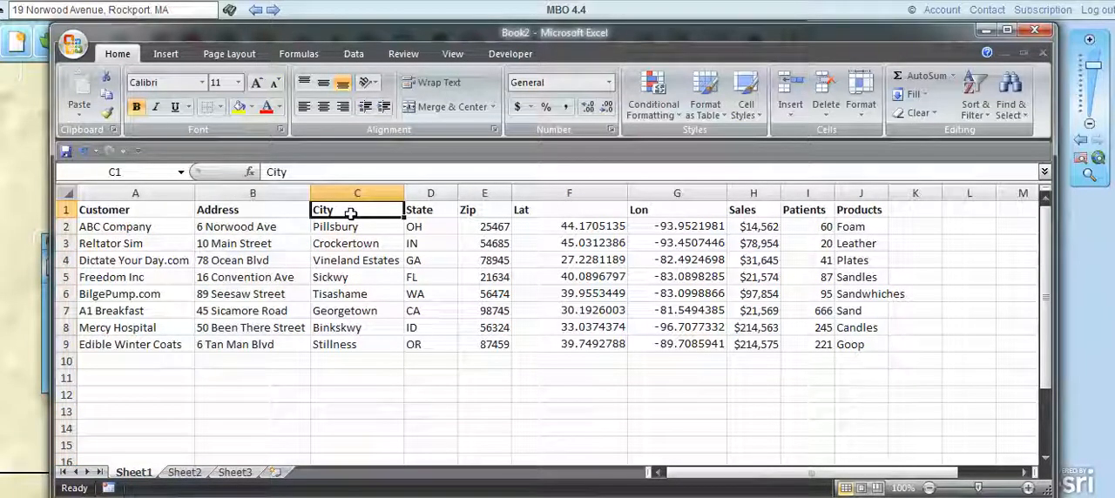
left_click(475, 193)
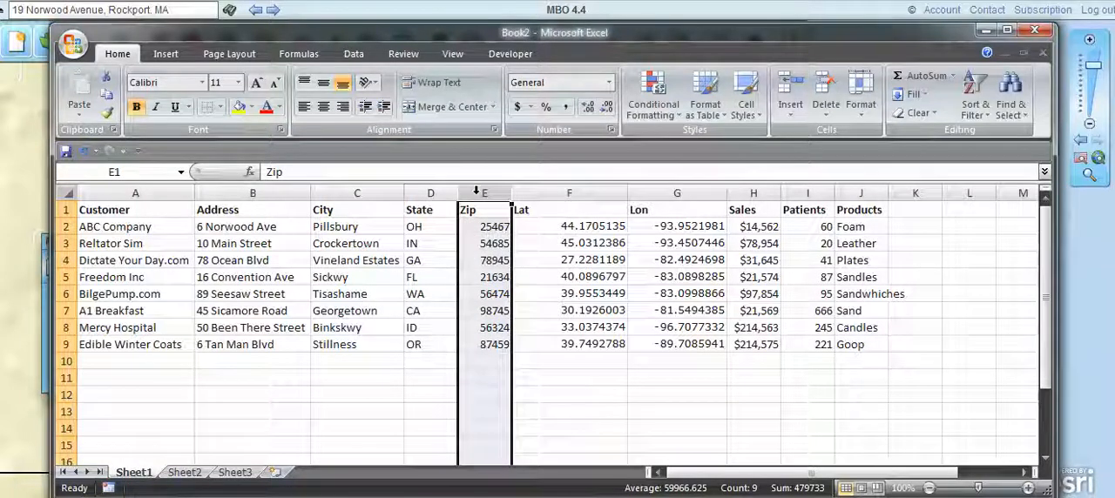
left_click_drag(839, 37, 0, 53)
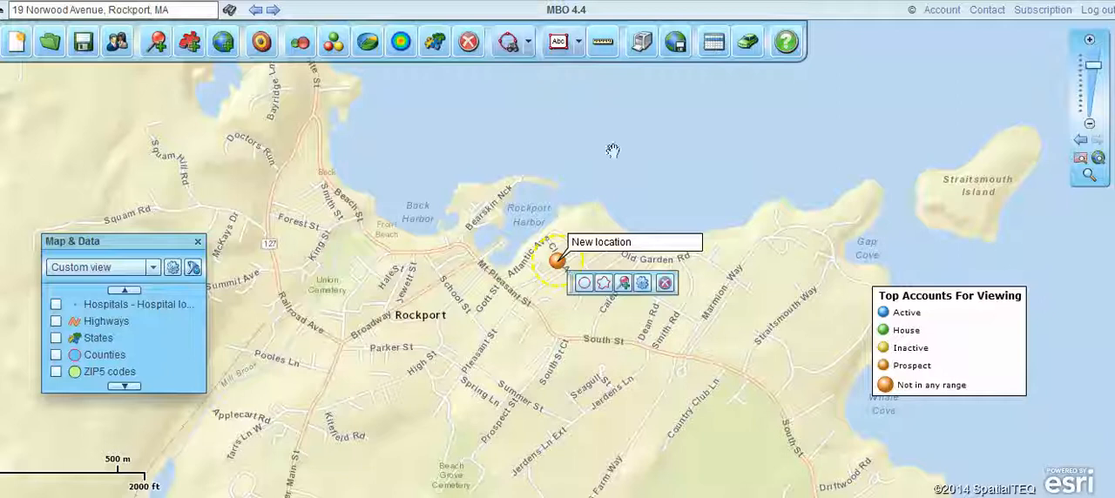